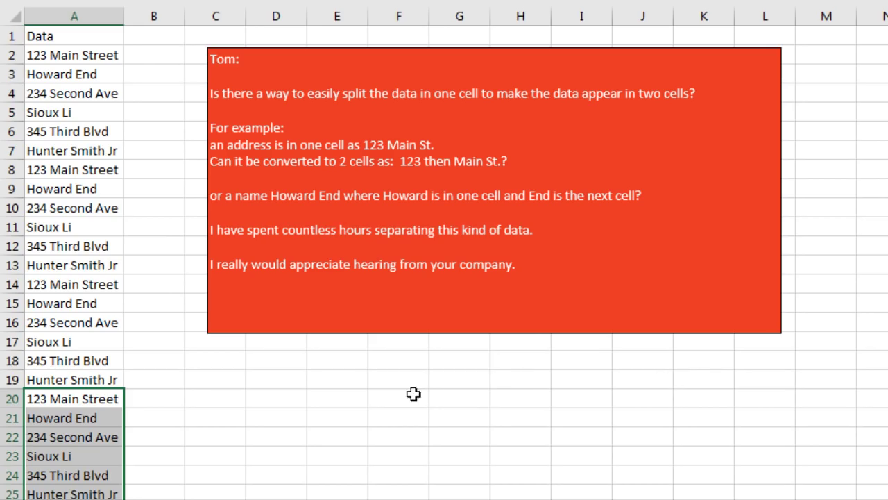
Drag the red question note right, clear of columns B and C, and return to cell A2.
click(290, 48)
drag(291, 48, 362, 46)
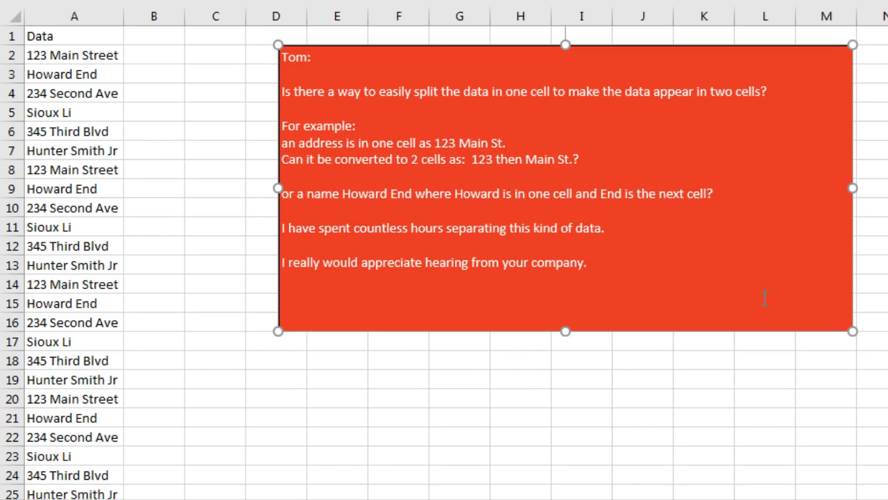
click(60, 56)
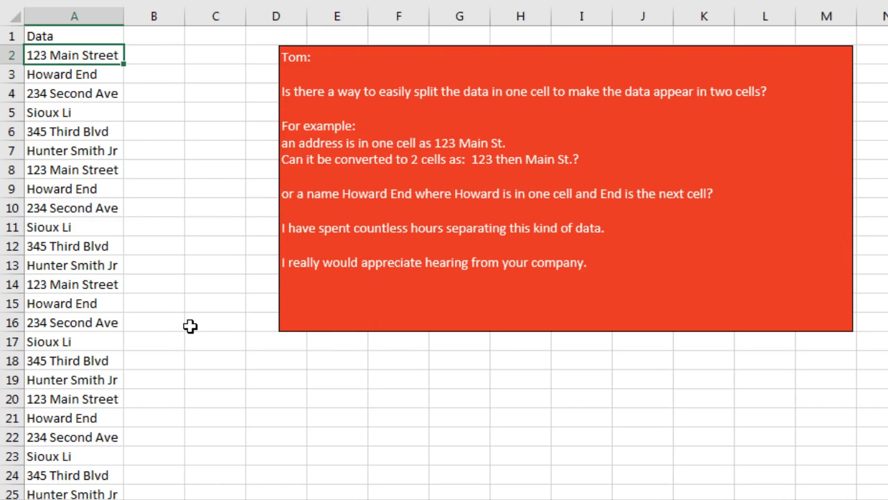
Split the column A entries with Text to Columns, Delimited, using Space instead of Tab.
key(ctrl+shift+Down)
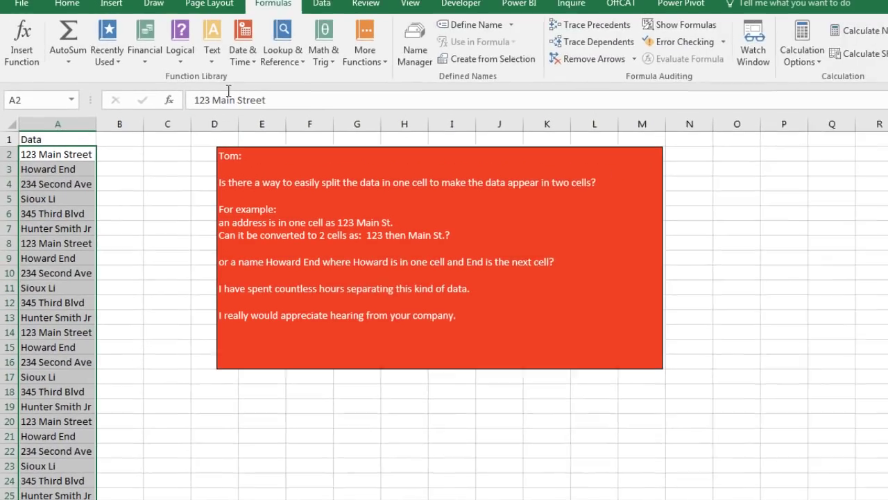
click(322, 4)
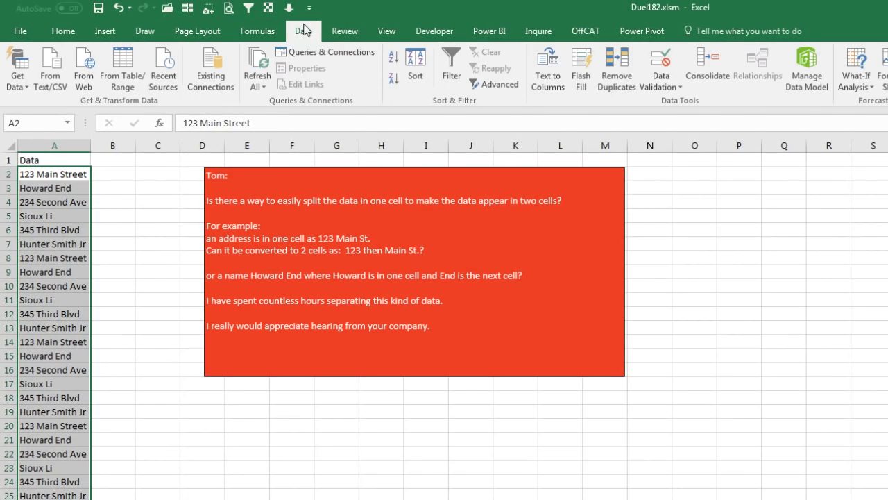
click(546, 63)
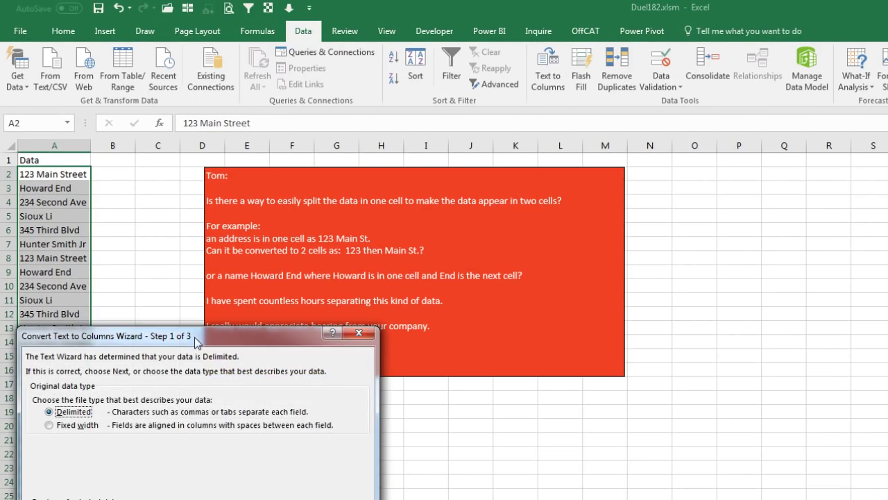
drag(199, 329, 367, 63)
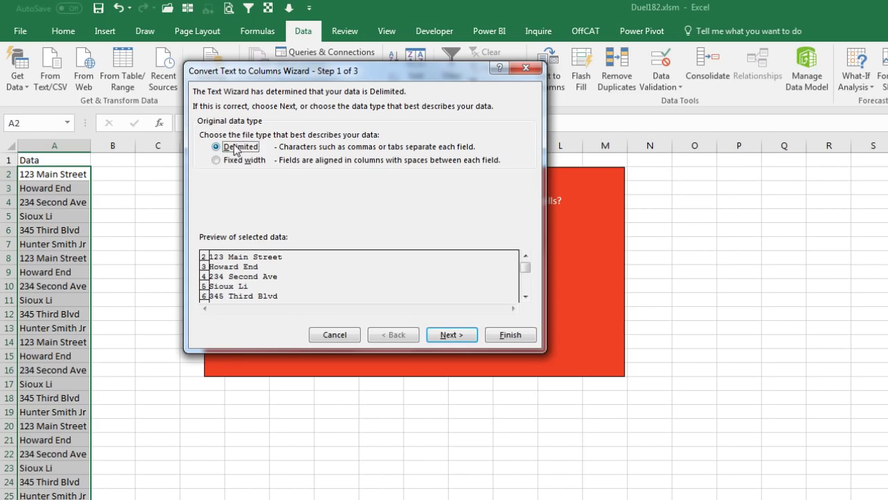
click(450, 336)
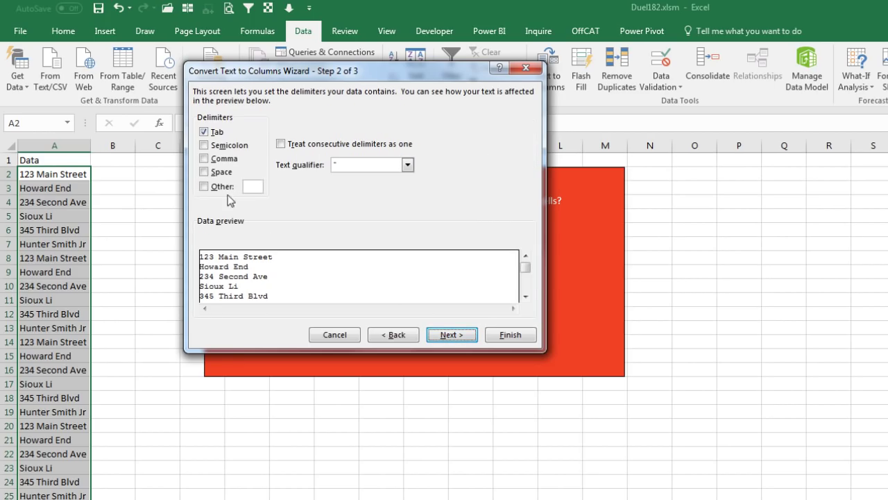
click(204, 173)
click(203, 131)
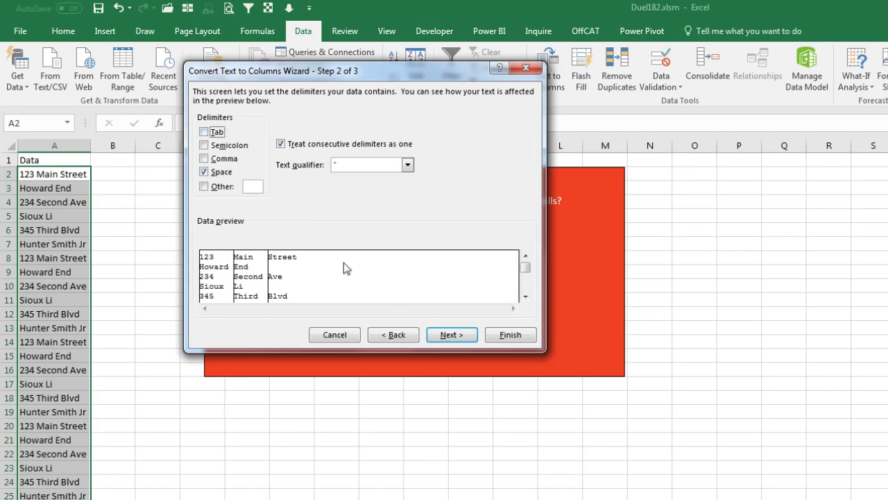
click(510, 336)
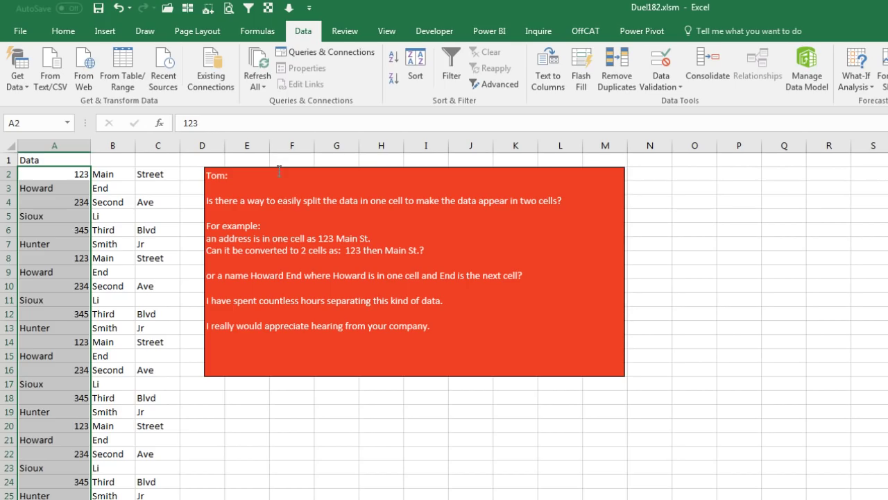
Slide the red note right until its left edge sits at column J, then select F2.
click(290, 172)
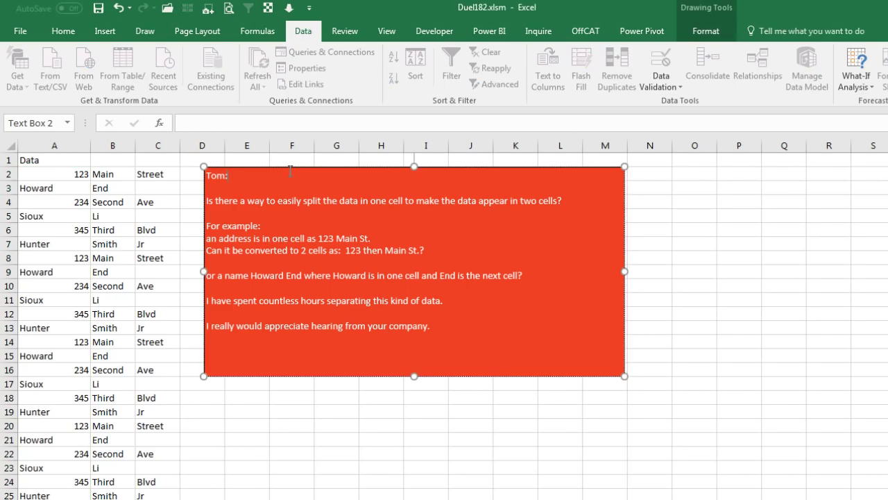
drag(289, 171, 436, 180)
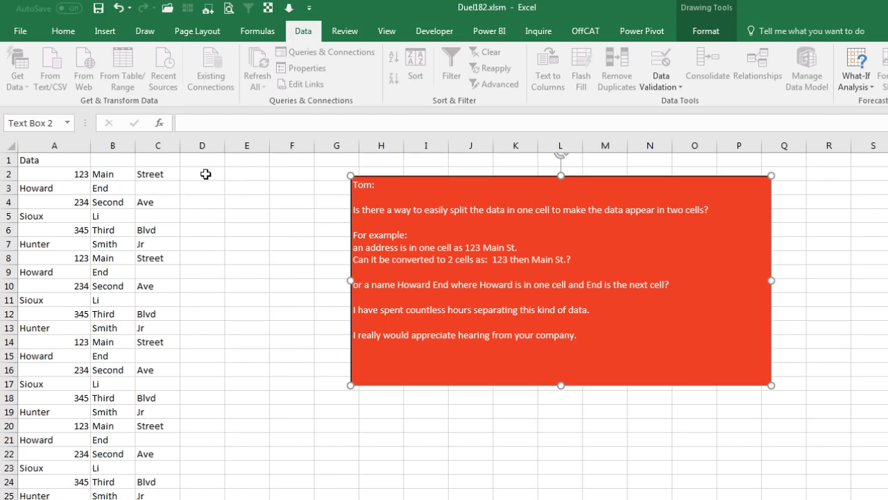
drag(398, 180, 508, 182)
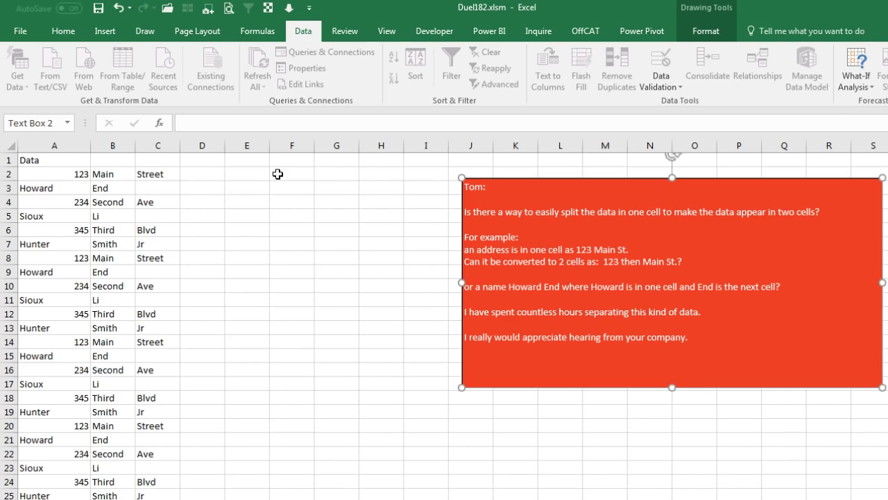
click(280, 175)
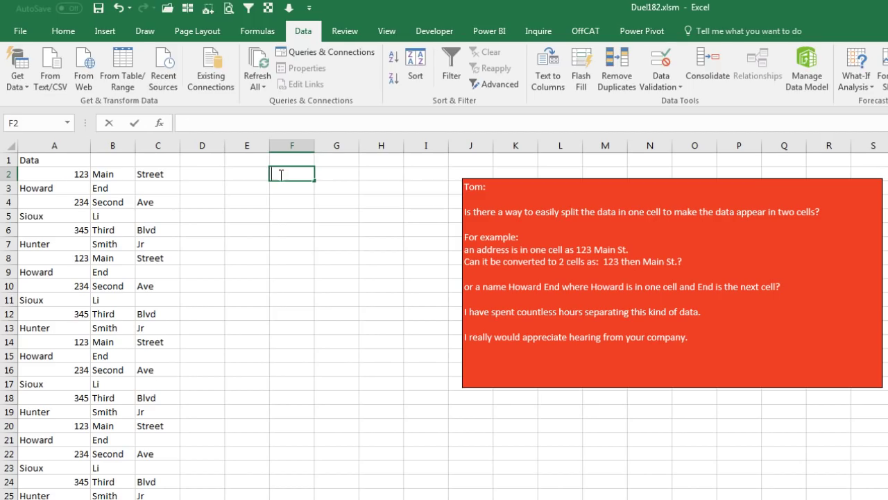
Enter =TEXTJOIN(" ",TRUE,B2:E2) in F2 and copy it down column F.
text(=TEXT)
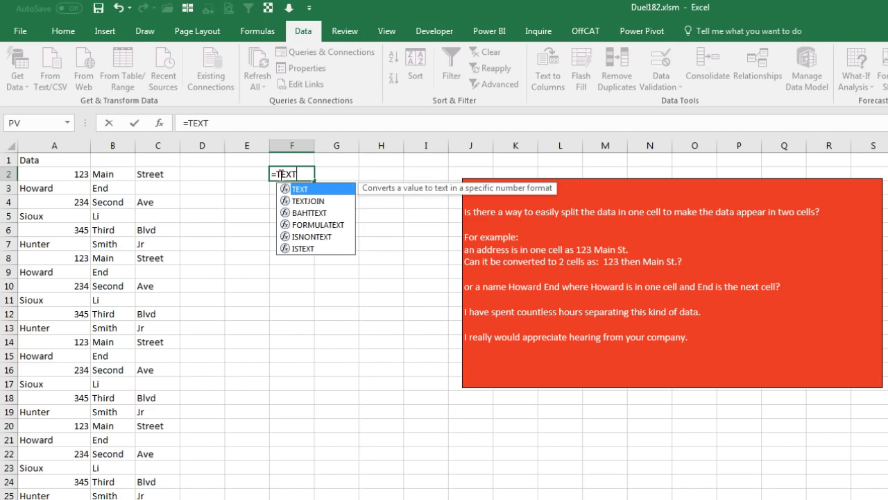
key(Down)
key(Tab)
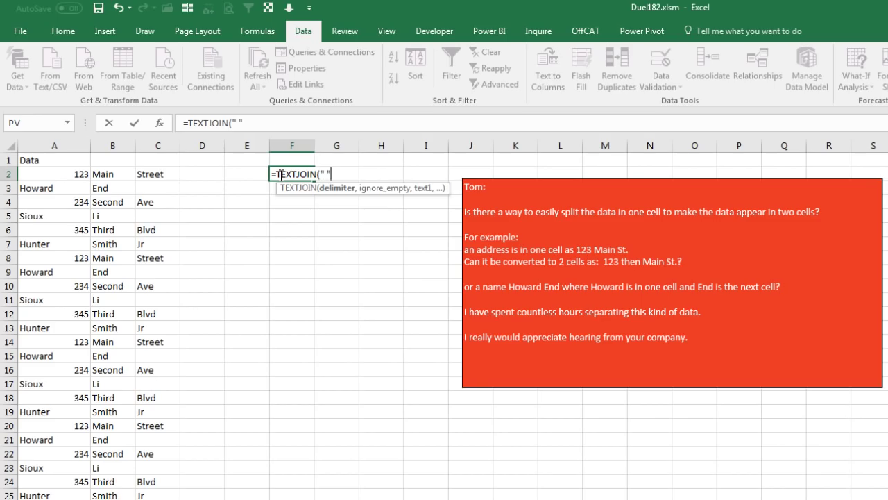
text(" ",True,)
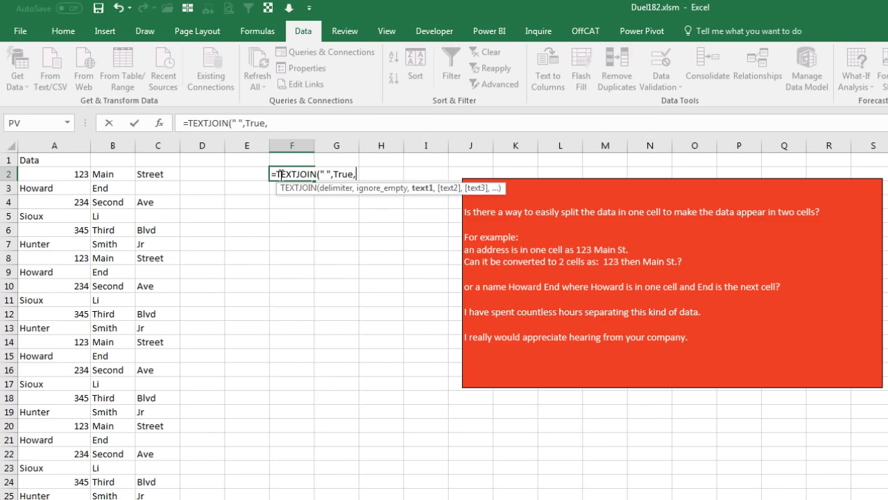
key(Left)
key(Left)
key(Left)
key(Left)
key(shift+Right)
key(shift+Right)
key(shift+Right)
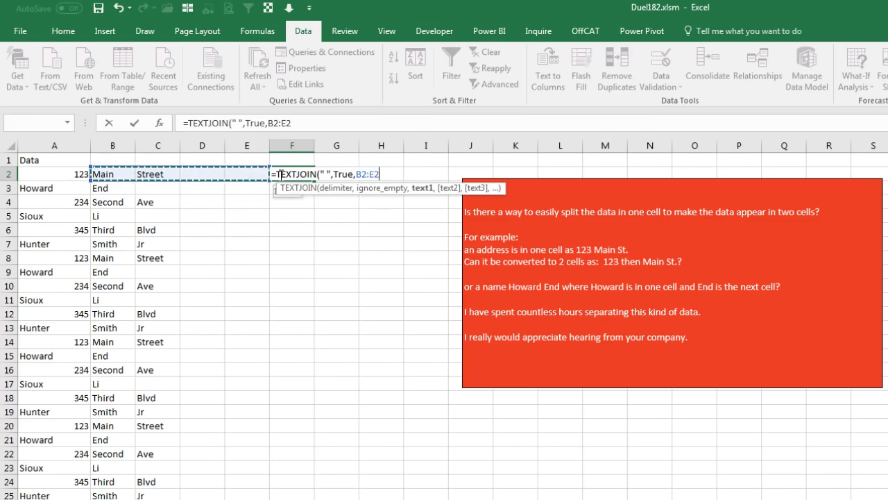
key(ctrl+Return)
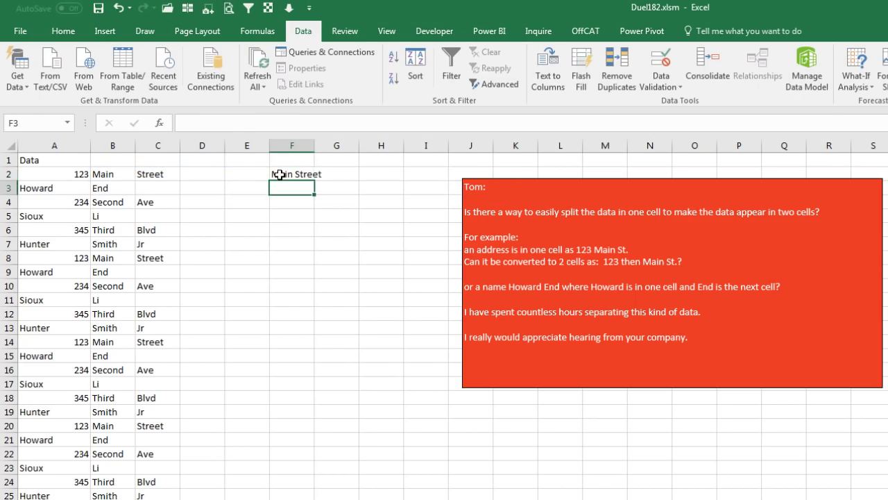
key(ctrl+c)
key(shift+Down)
key(shift+Down)
key(shift+Down)
key(shift+Down)
key(shift+Down)
key(shift+Down)
key(shift+Down)
key(shift+Down)
key(shift+Down)
key(shift+Down)
key(shift+Down)
key(shift+Down)
key(shift+Down)
key(shift+Down)
key(shift+Down)
key(shift+Down)
key(shift+Down)
key(shift+Down)
key(shift+Down)
key(shift+Down)
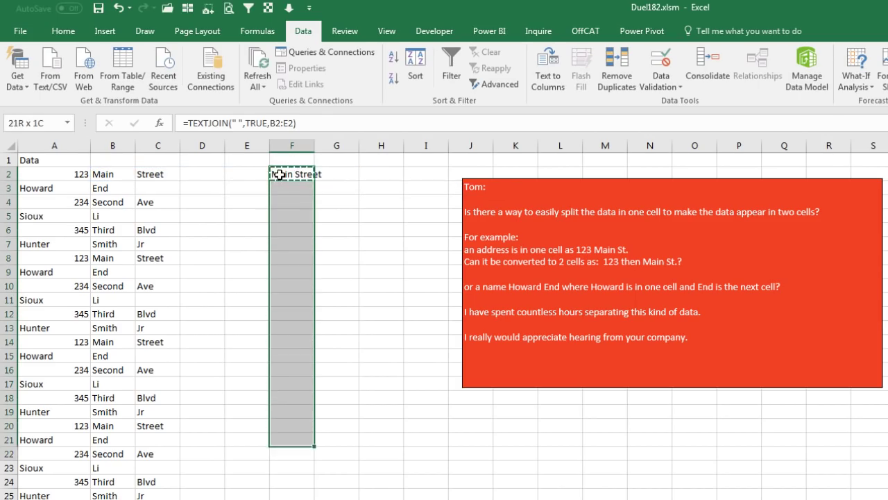
key(ctrl+v)
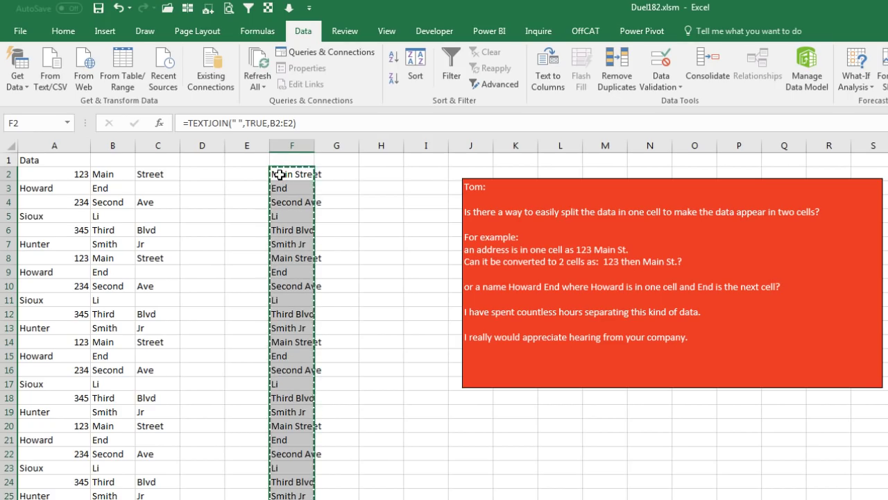
Paste column F as plain values, delete the leftover split columns, and select F2 downward.
click(61, 34)
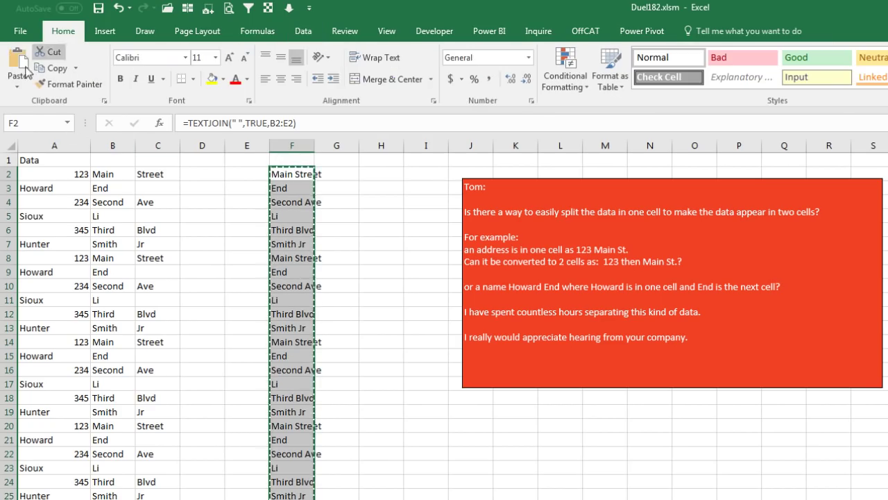
click(18, 87)
click(13, 179)
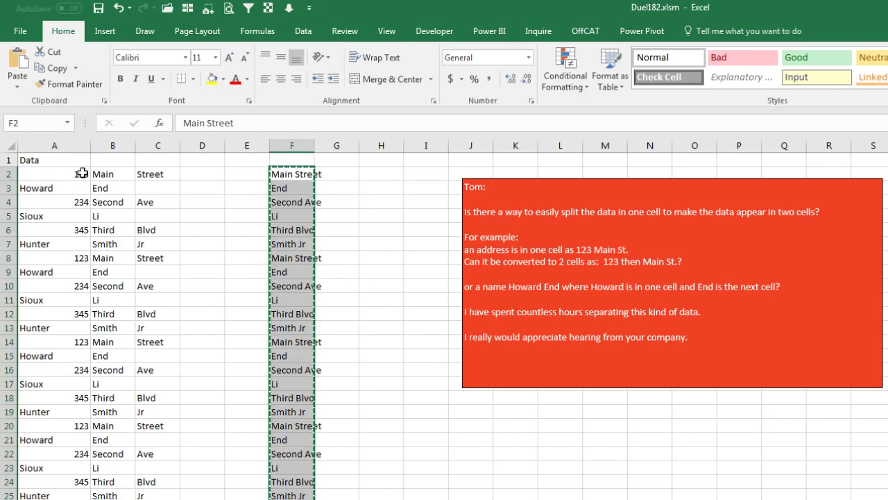
drag(121, 146, 238, 146)
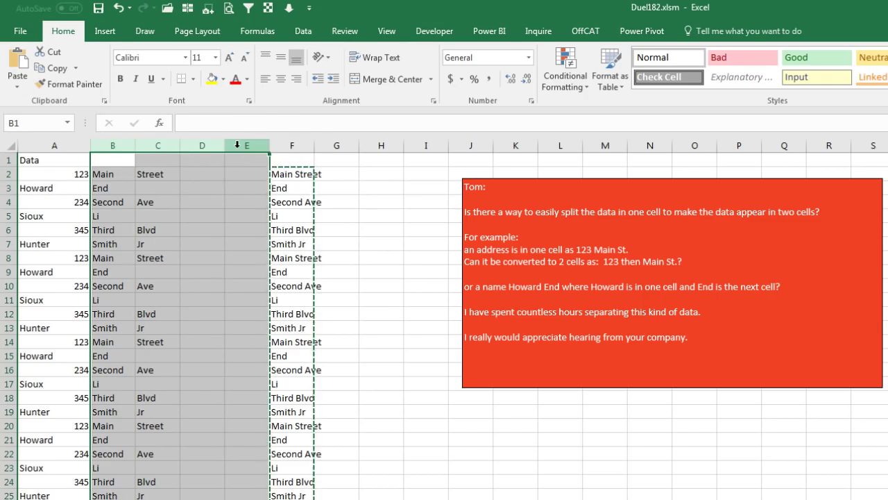
right_click(238, 147)
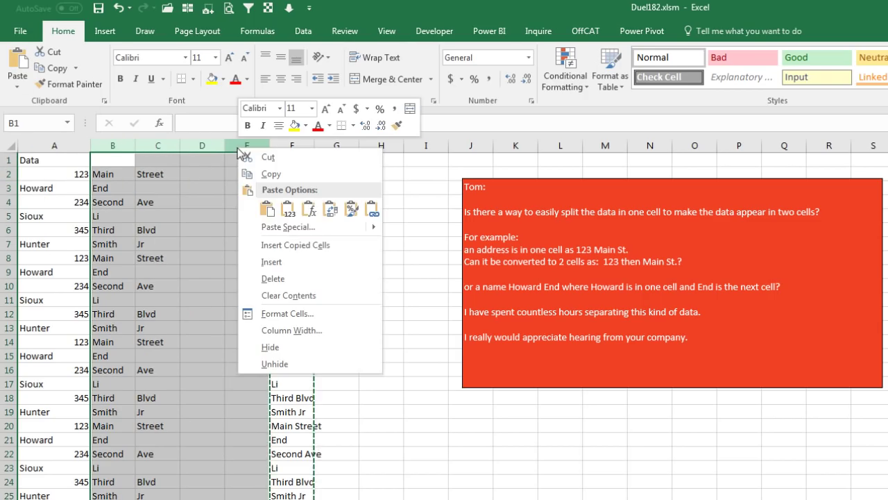
click(272, 277)
click(290, 178)
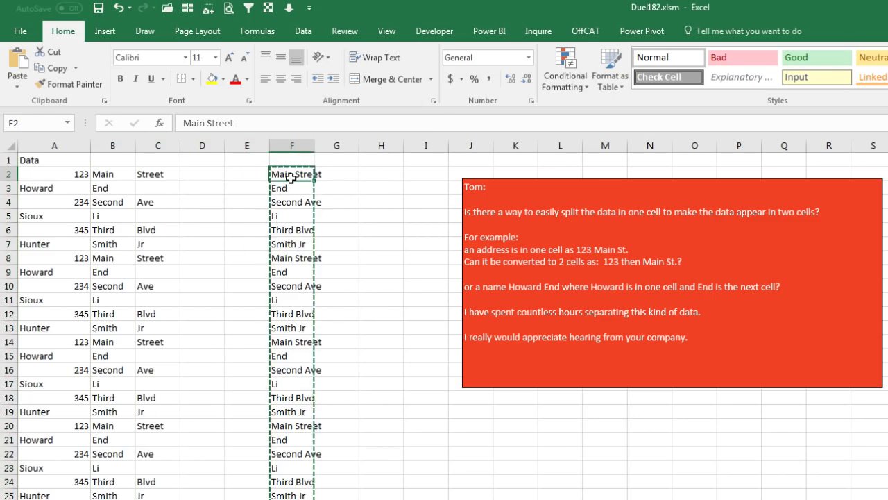
key(ctrl+shift+Down)
Clear column F, then enter =B2&" "&C2&" "&D2 in F2 and fill it down.
key(Delete)
click(291, 178)
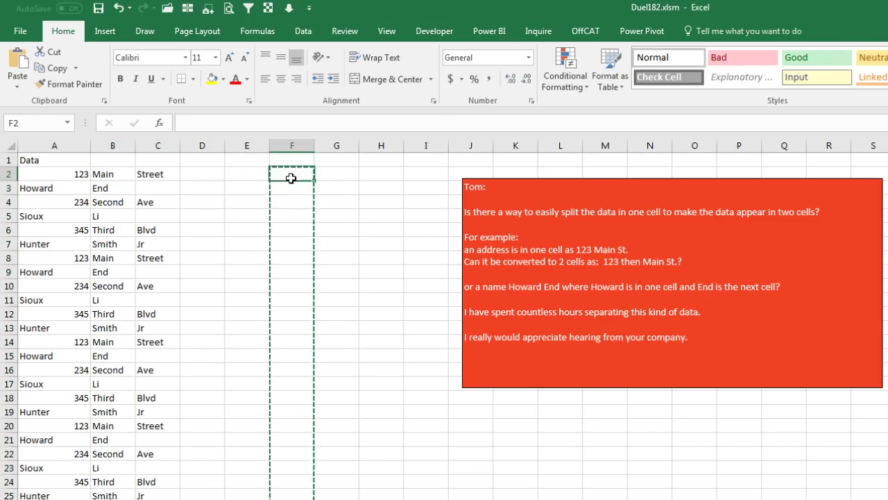
text(=)
key(Left)
key(Left)
key(Left)
key(Left)
key(Left)
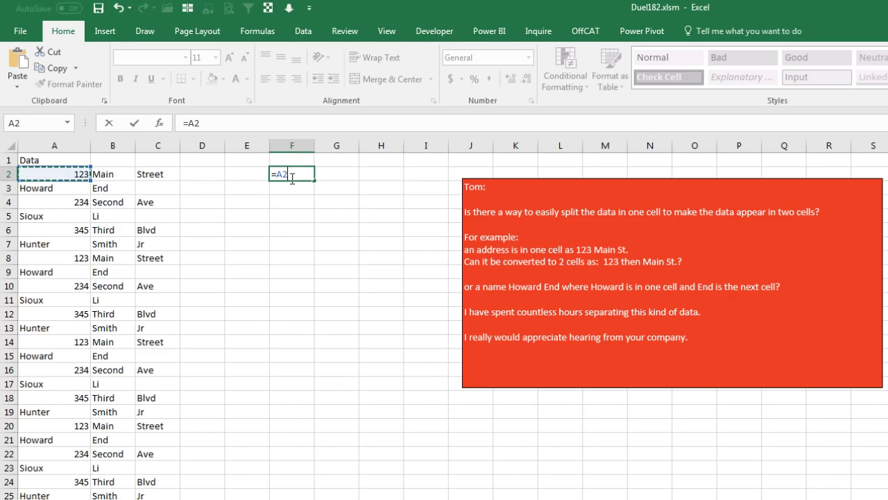
key(Right)
text(&)
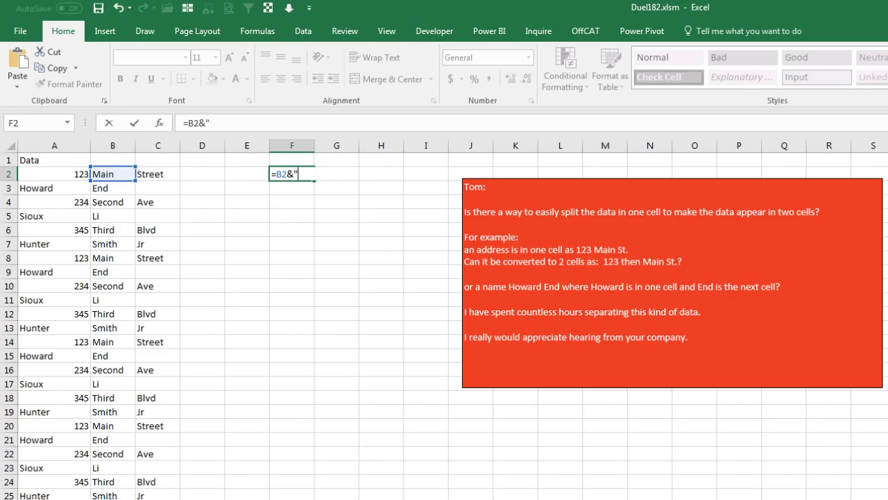
text(" "&)
key(Left)
key(Left)
key(Left)
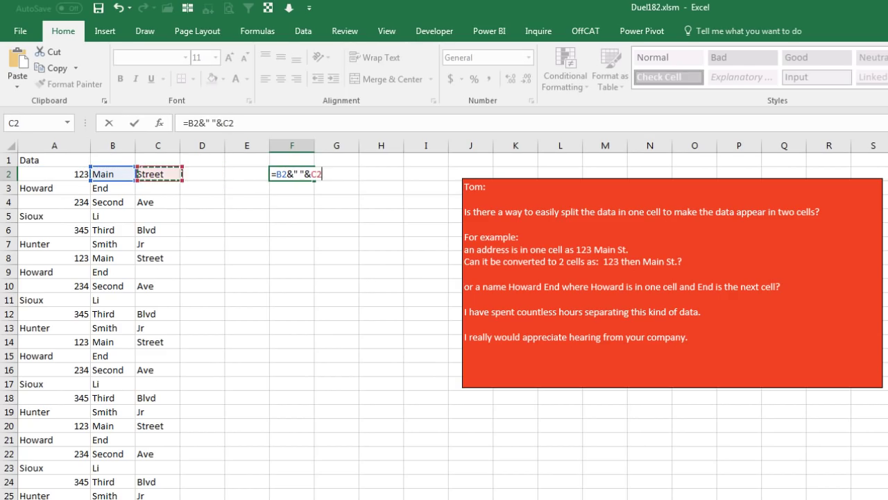
text(&" "&)
key(Left)
key(Left)
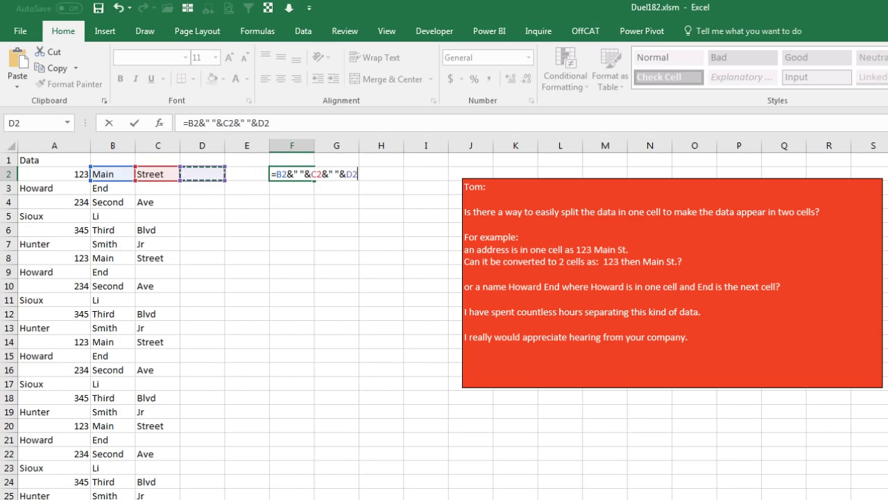
key(ctrl+Return)
drag(314, 181, 315, 497)
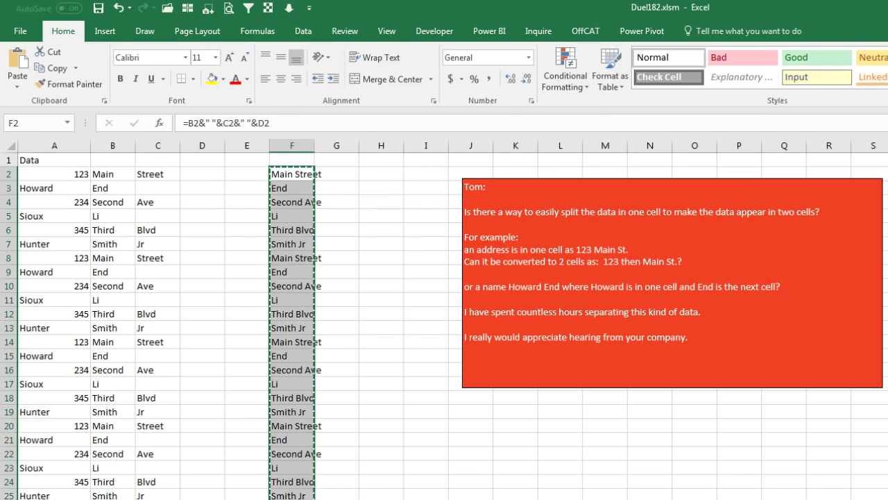
Paste the joined column F back as values and delete columns B through E.
key(ctrl+alt+v)
key(v)
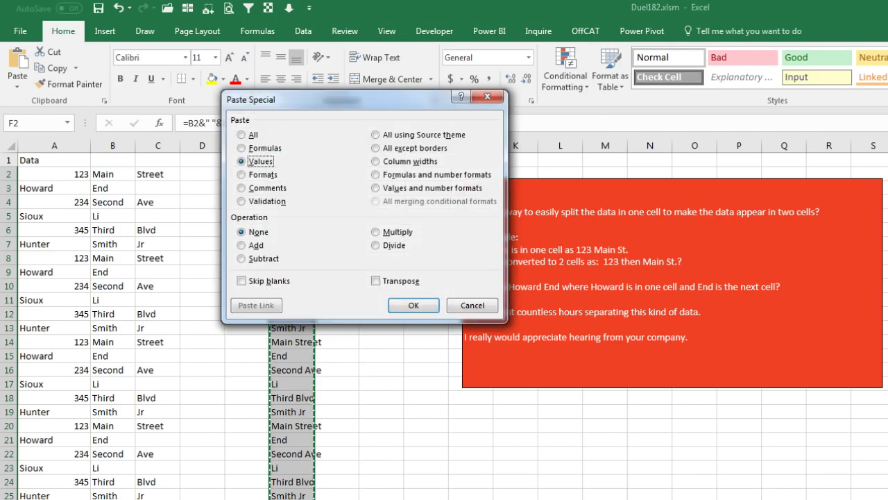
key(Return)
drag(247, 174, 156, 174)
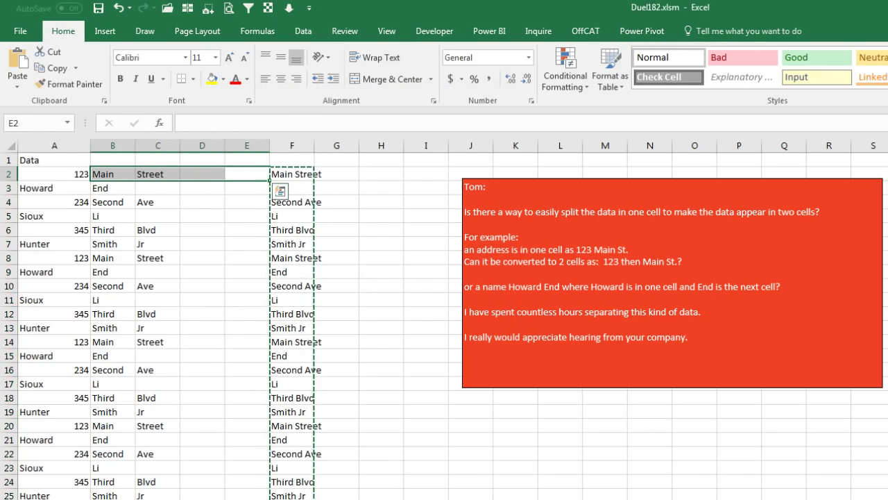
key(alt+e)
key(d)
key(c)
key(Return)
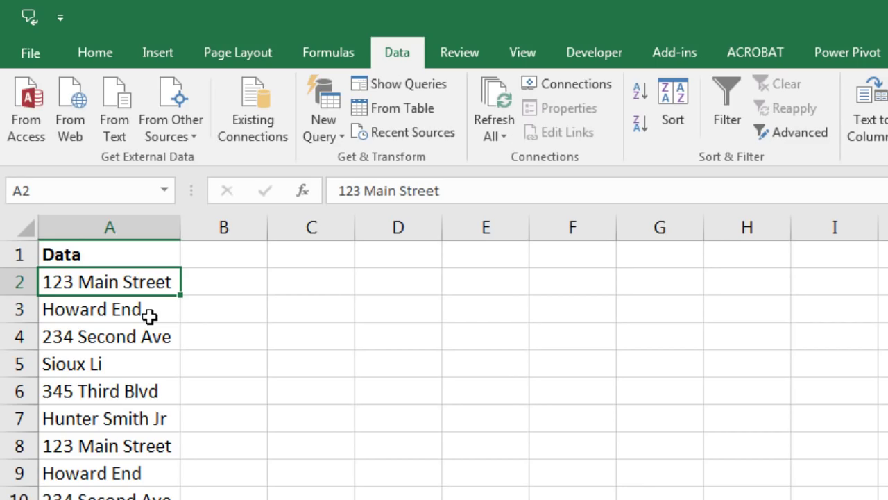
Convert the A1:A25 Data list into a headed table named OriginalData.
click(154, 54)
click(182, 101)
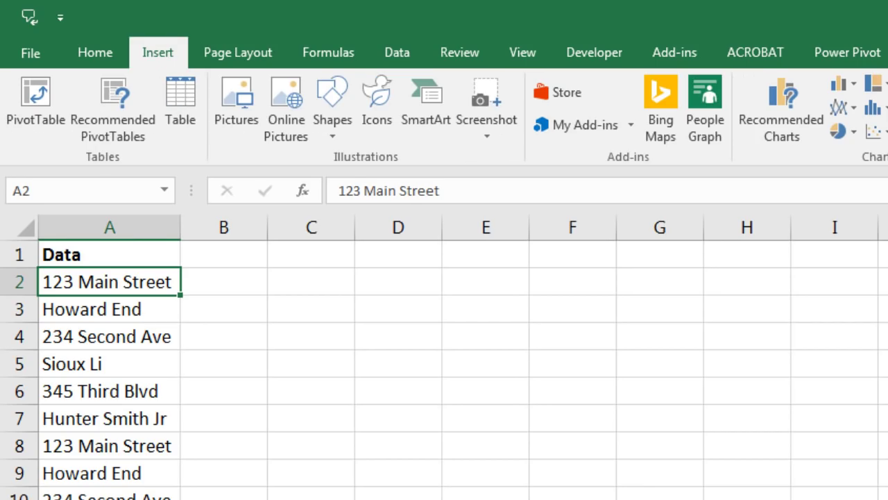
key(ctrl+t)
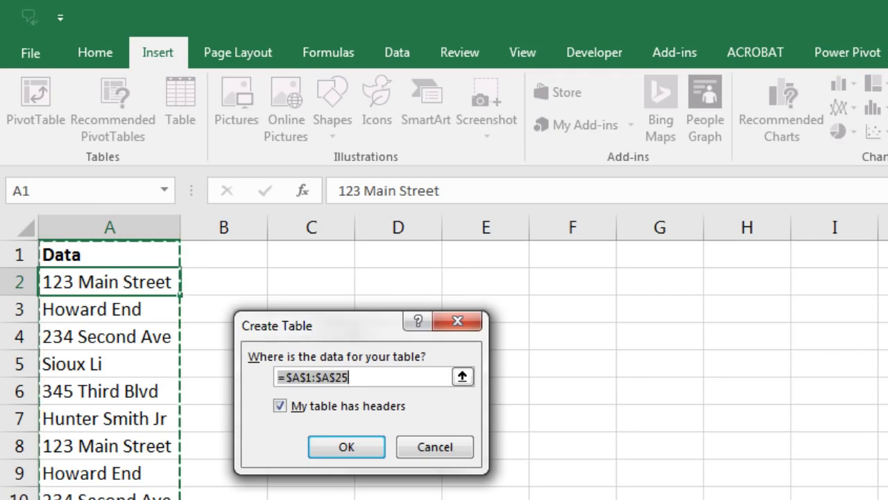
key(Return)
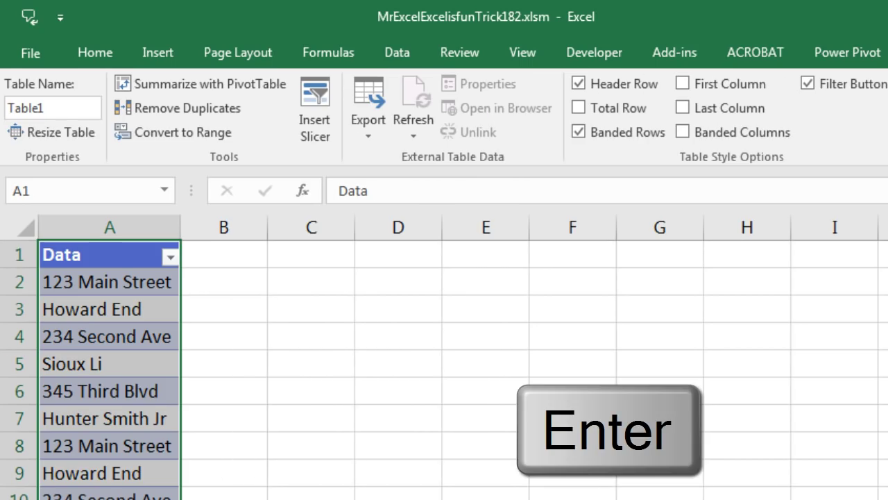
click(92, 111)
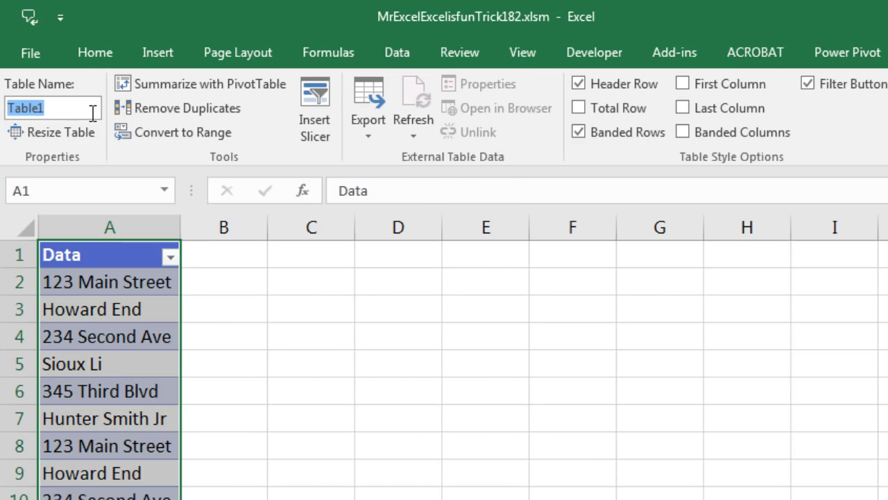
text(OriginalData)
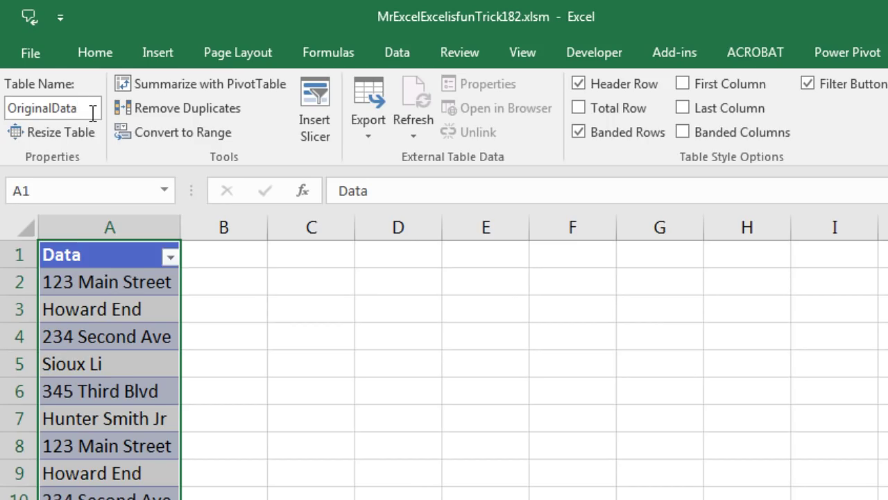
key(Return)
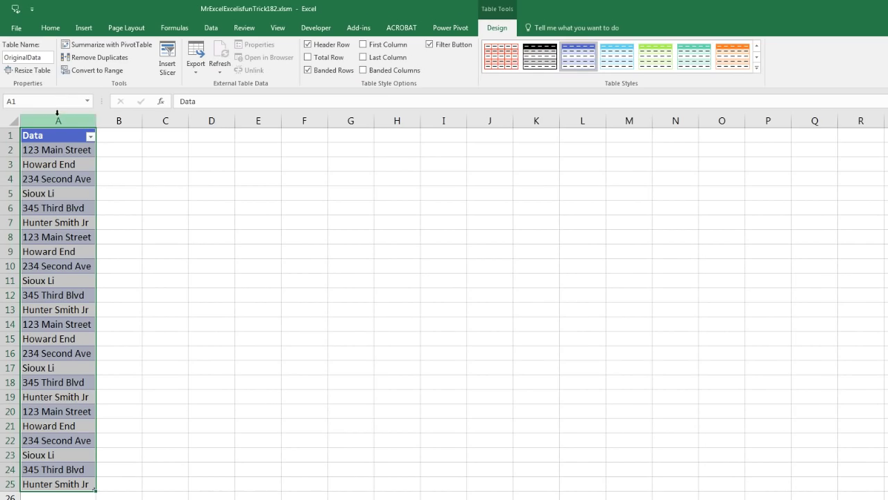
Load OriginalData into Power Query and split the Data column at the first space.
click(211, 28)
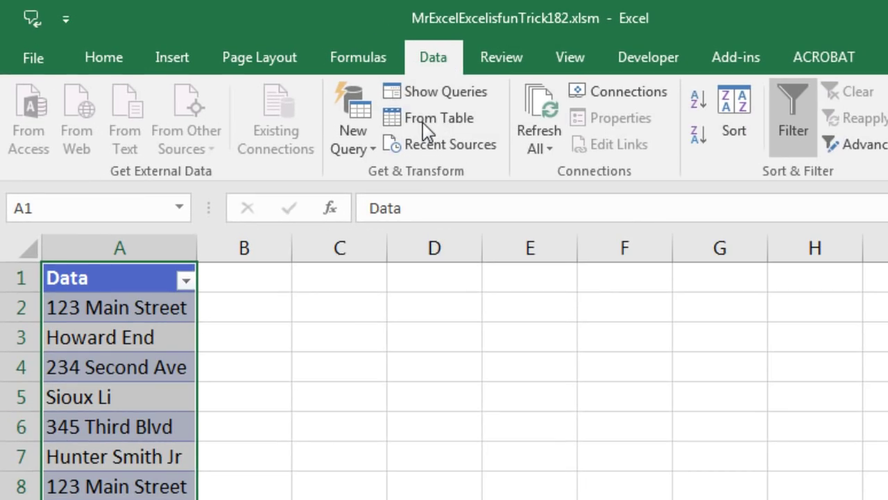
click(423, 122)
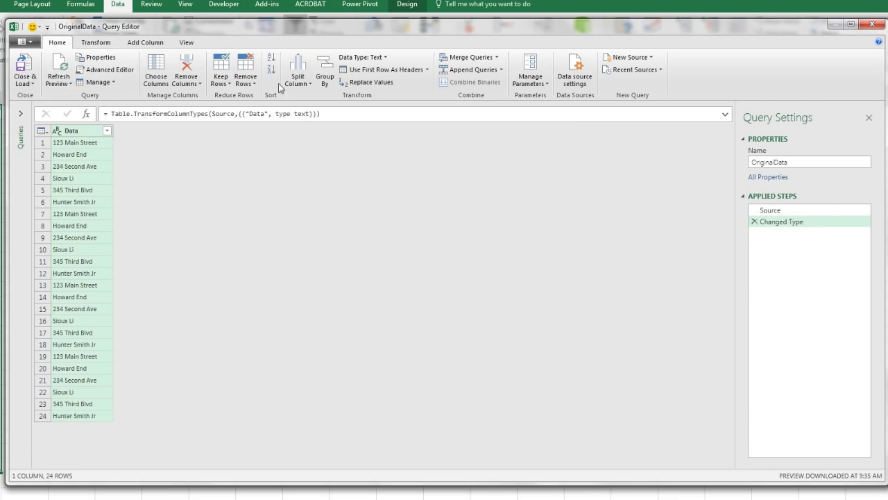
click(302, 87)
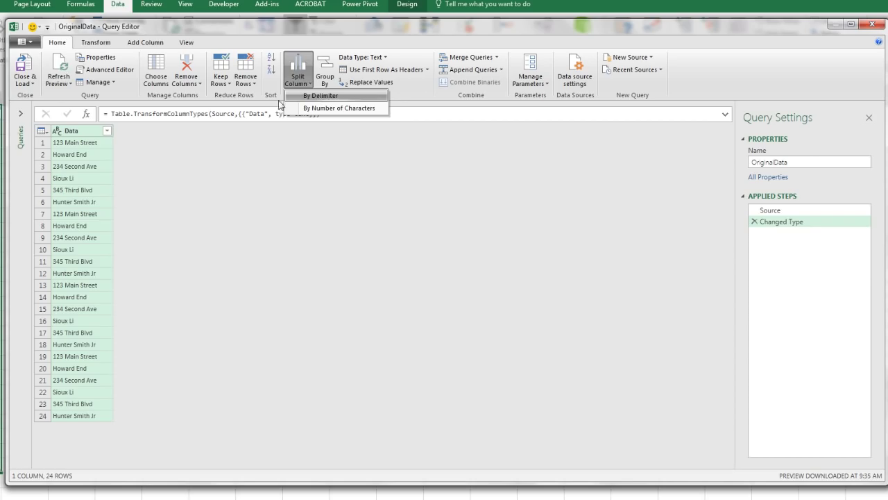
right_click(93, 132)
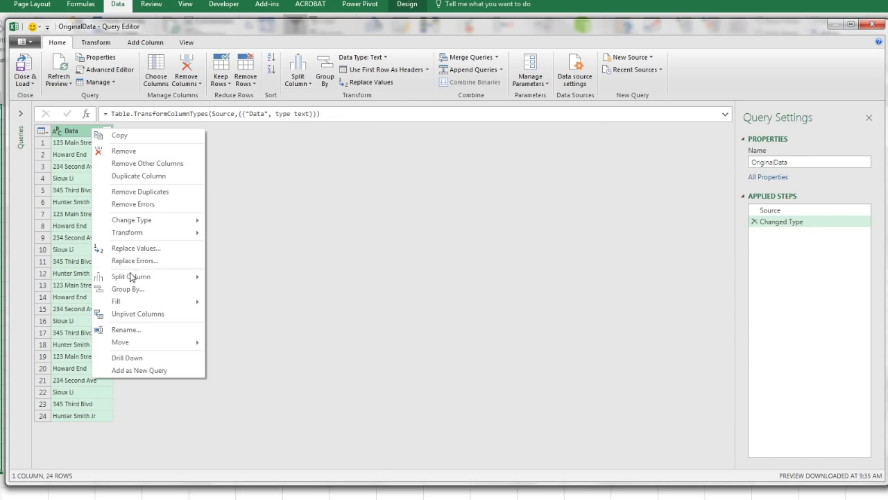
mouse_move(142, 277)
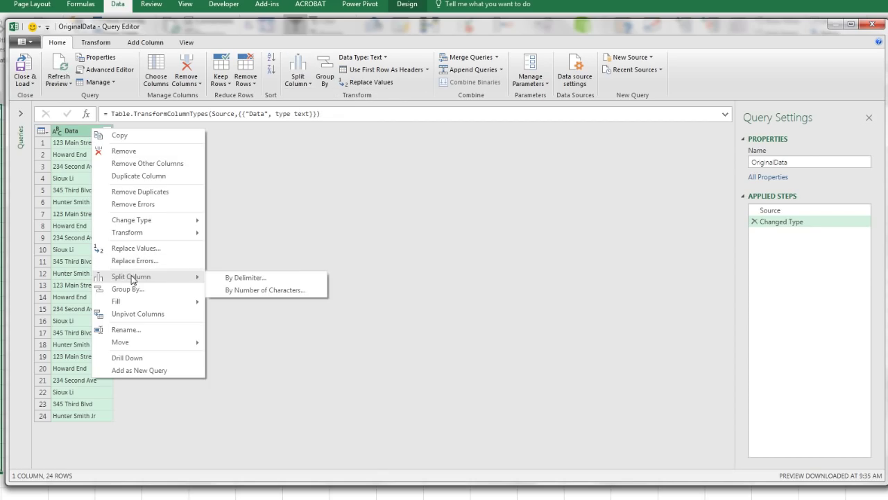
click(250, 279)
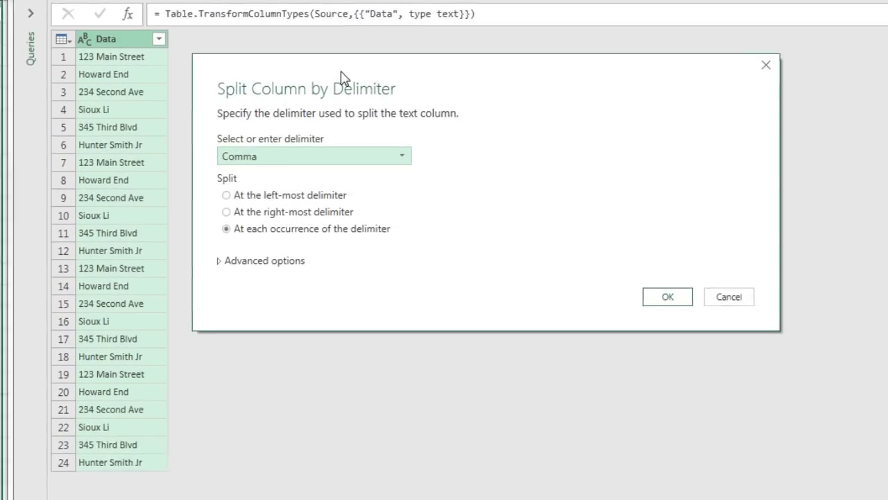
click(382, 145)
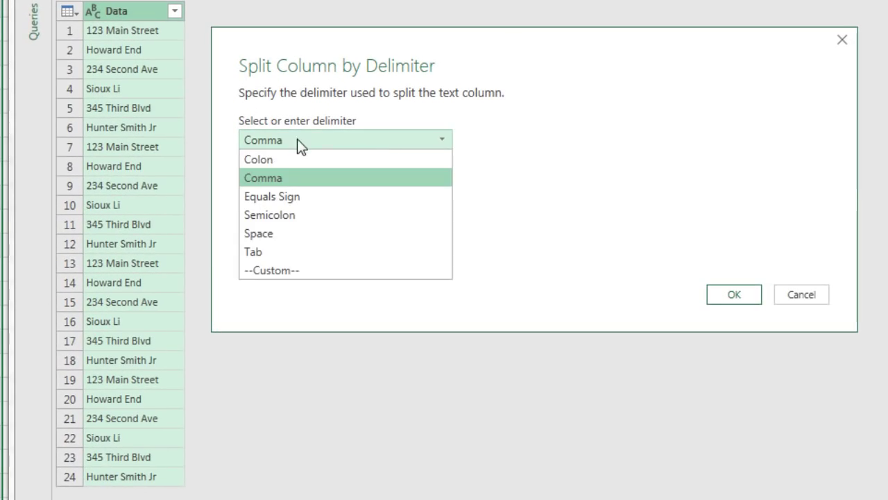
click(271, 233)
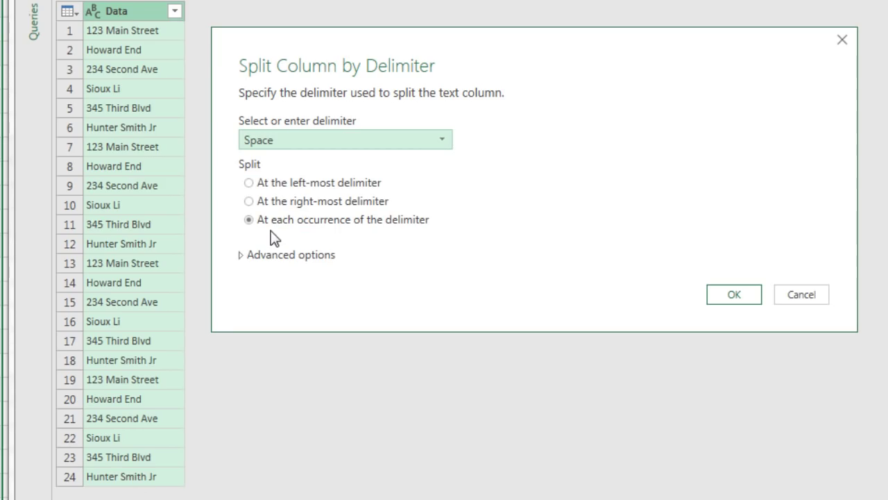
click(252, 187)
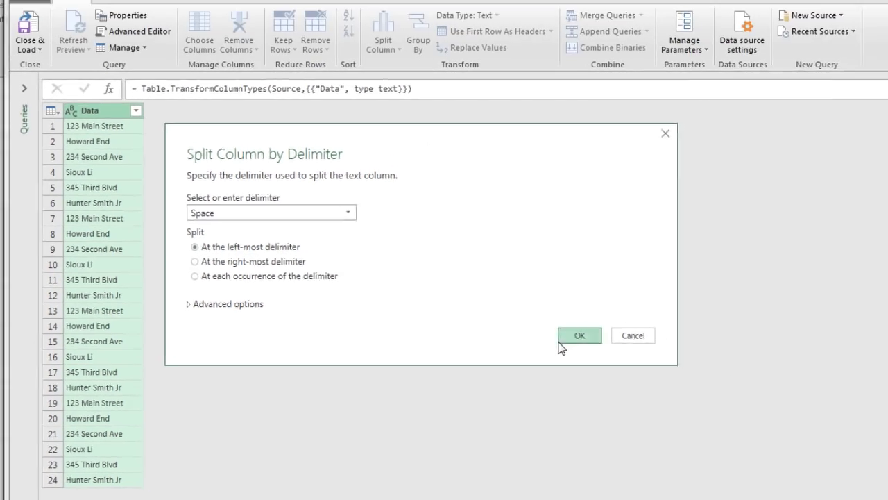
click(560, 342)
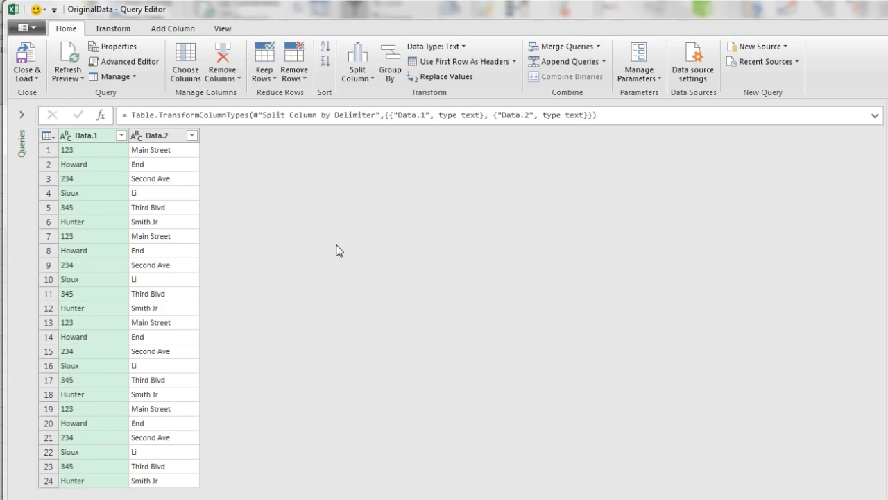
Rename the Data.1 and Data.2 columns to Part 1 and Part 2.
double_click(96, 135)
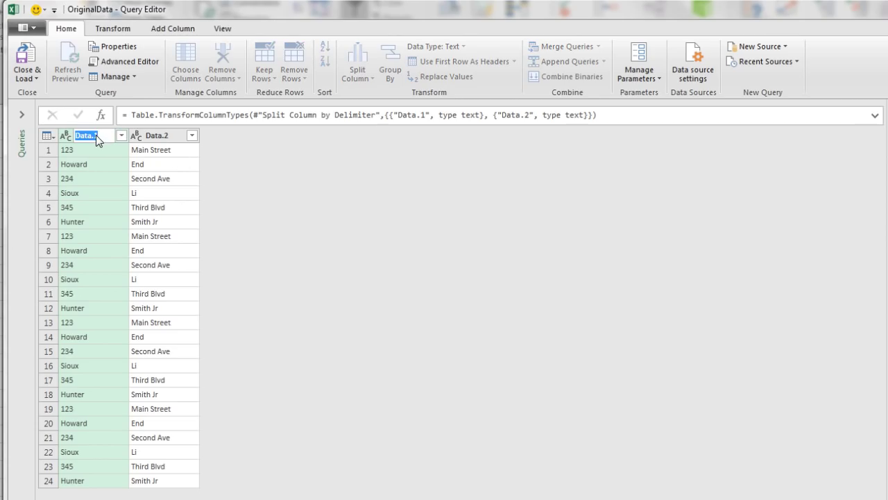
text(Part)
key(Return)
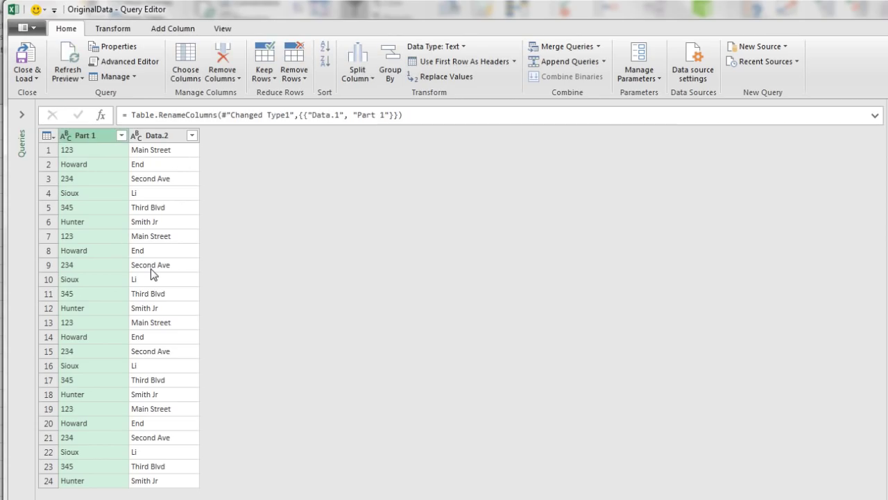
double_click(154, 136)
text(Part)
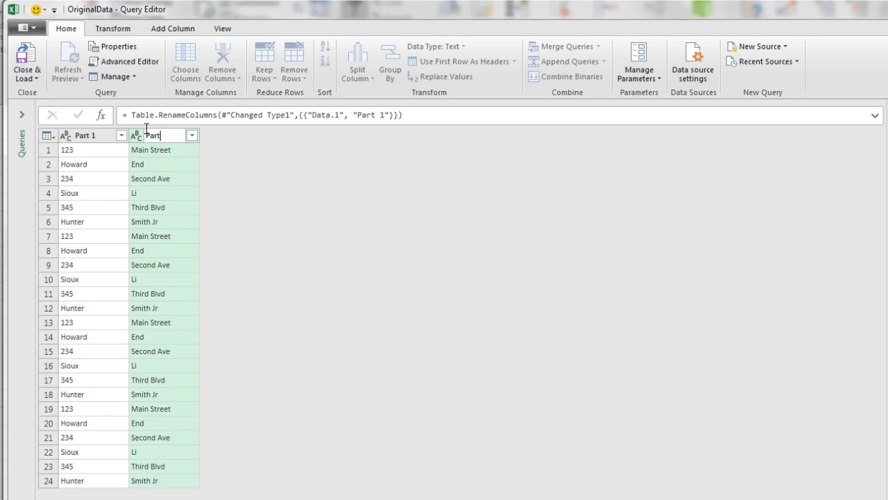
text( 2)
key(Return)
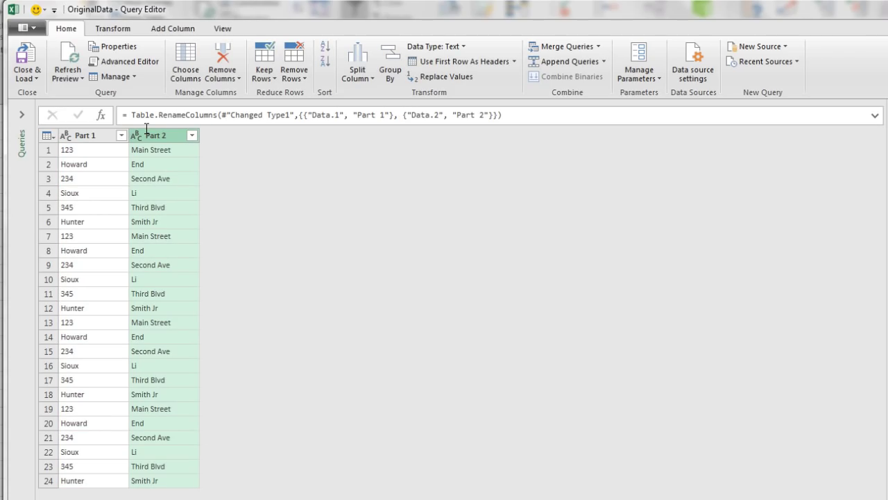
click(37, 81)
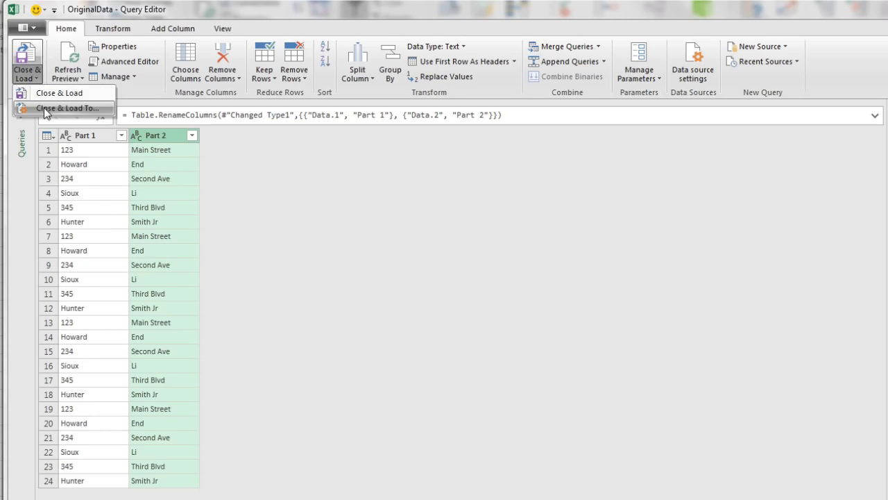
Load the query output as a table on the existing worksheet at cell $D$1.
click(45, 109)
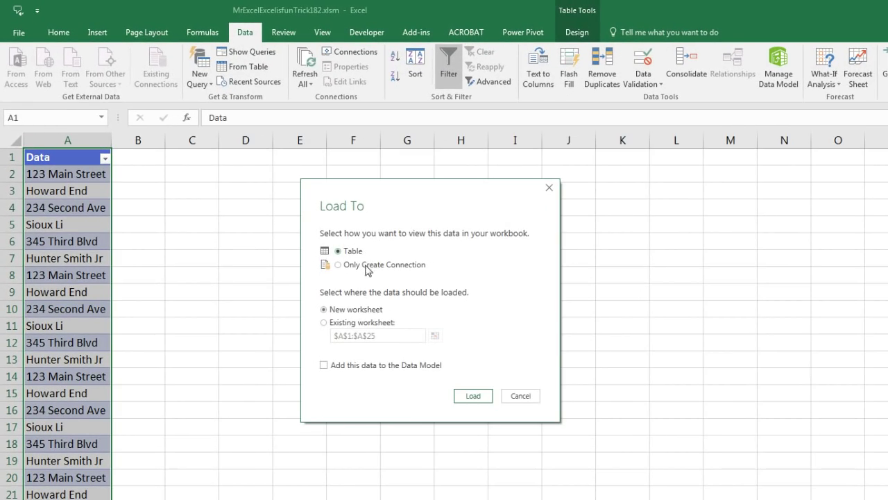
click(376, 325)
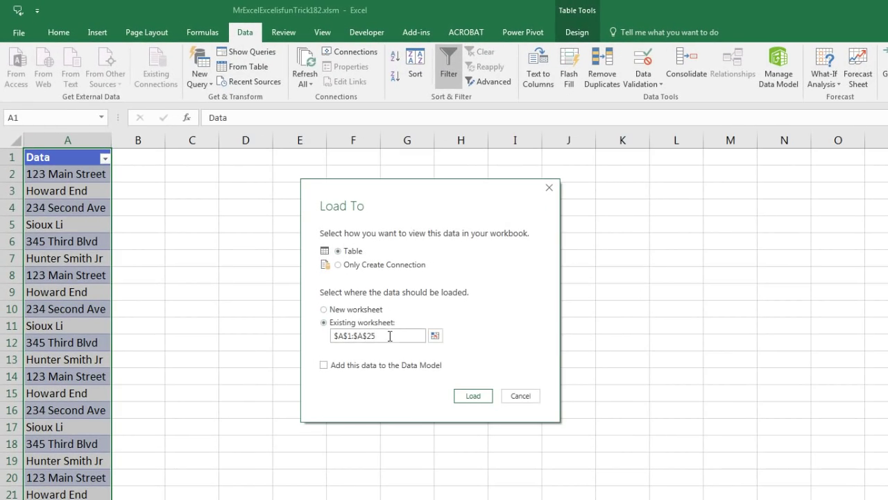
drag(380, 336, 333, 335)
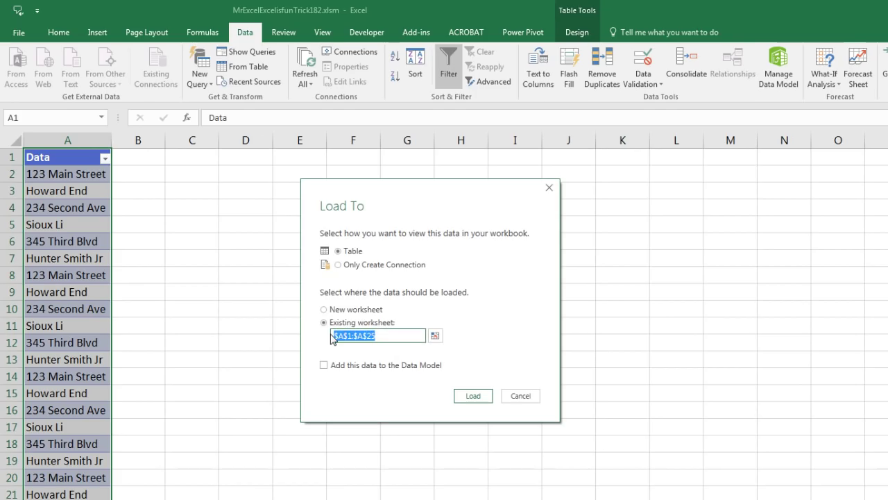
click(435, 336)
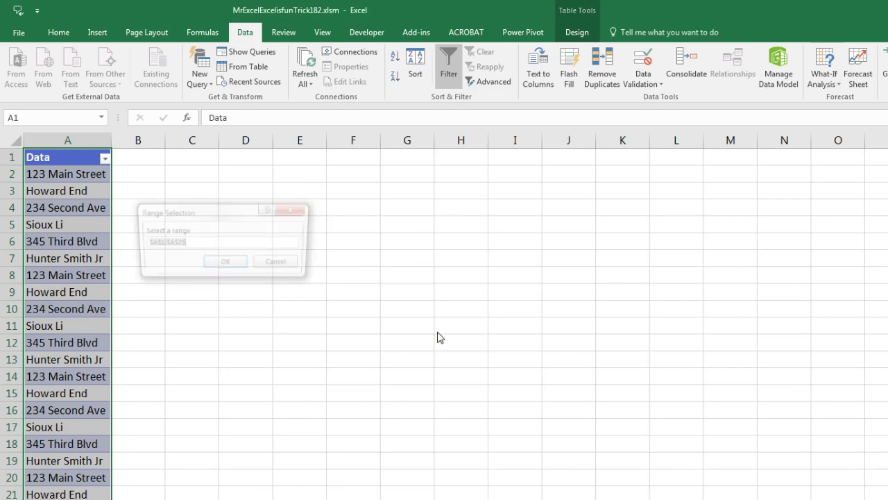
click(243, 154)
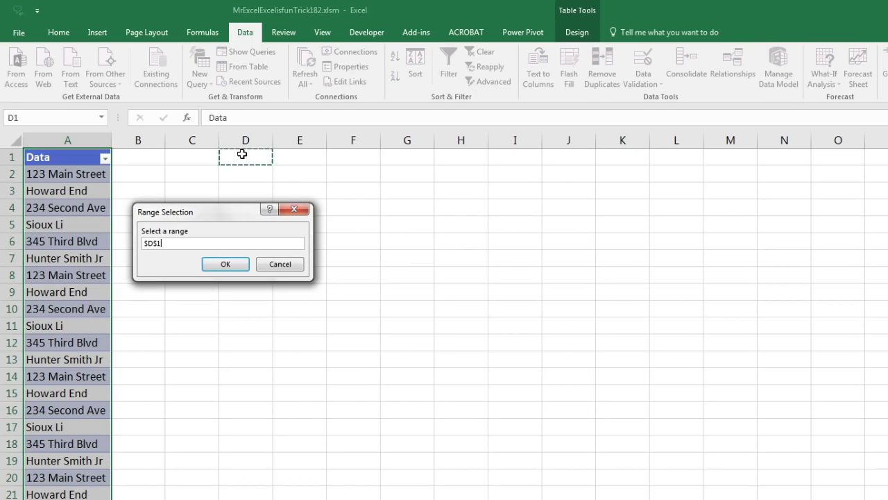
click(229, 265)
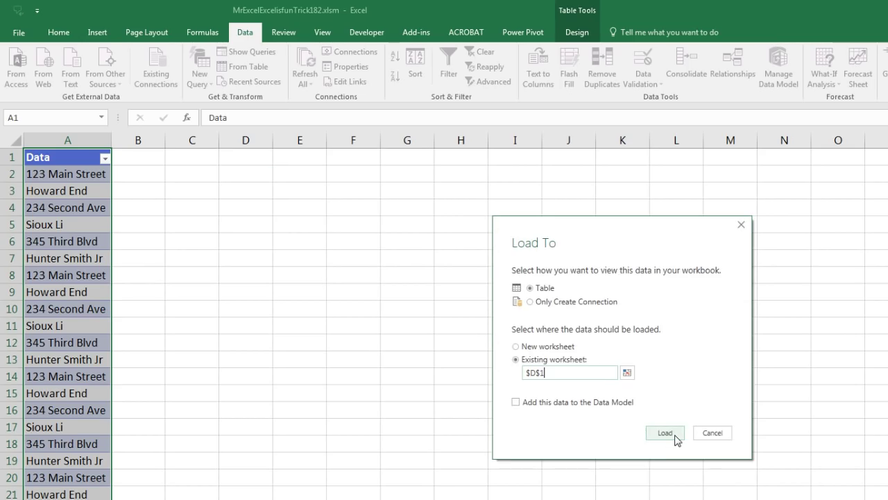
click(674, 436)
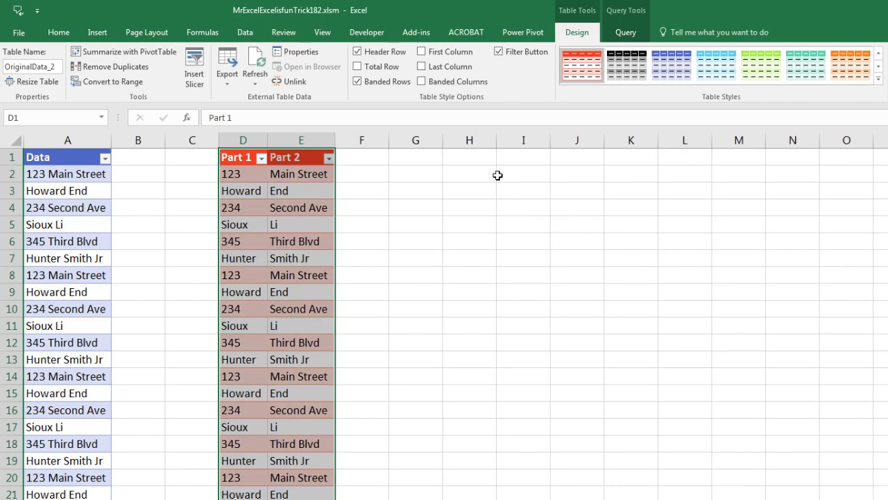
click(311, 189)
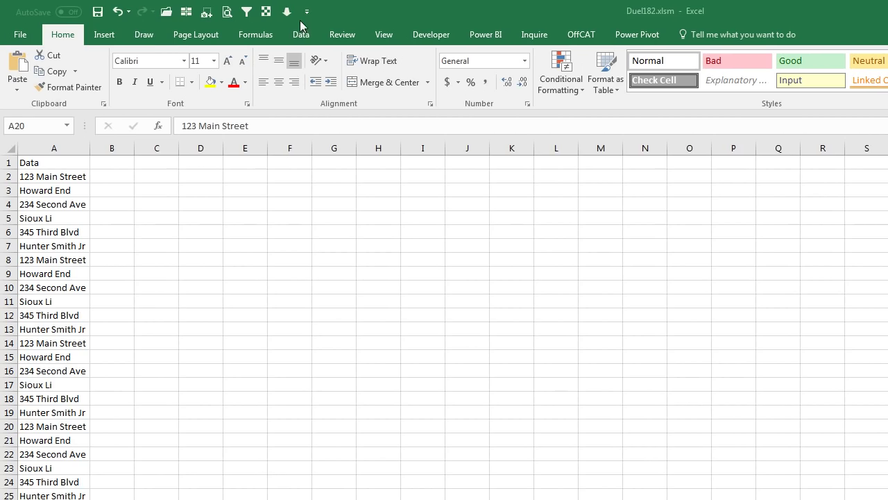
Widen column A and add headings First Part in B1 and Second Part in C1.
key(ctrl+shift+Down)
click(301, 34)
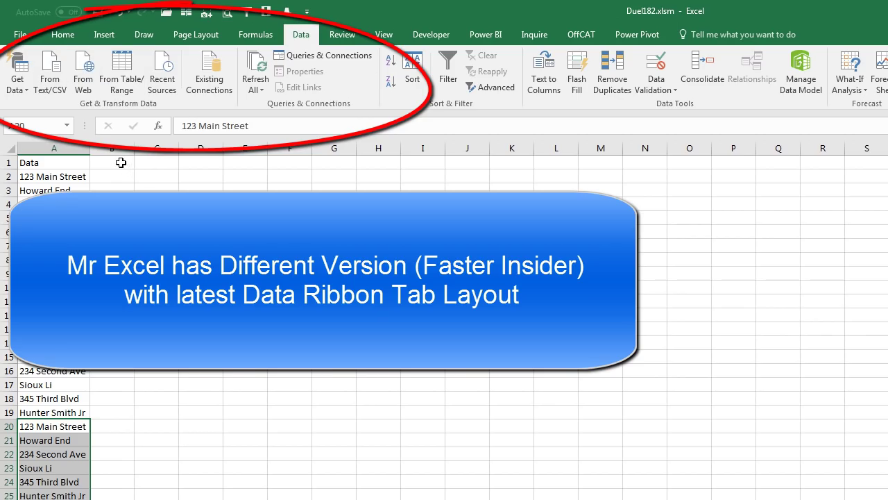
drag(90, 151, 174, 148)
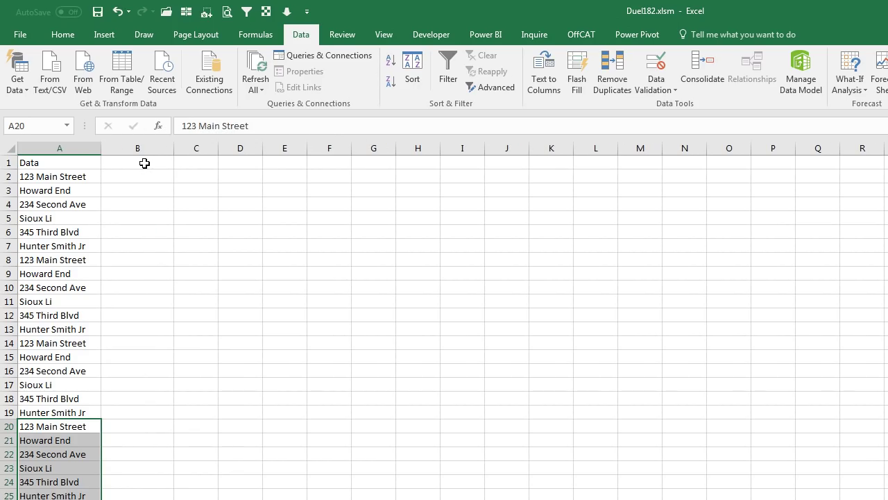
click(144, 163)
text(First Part)
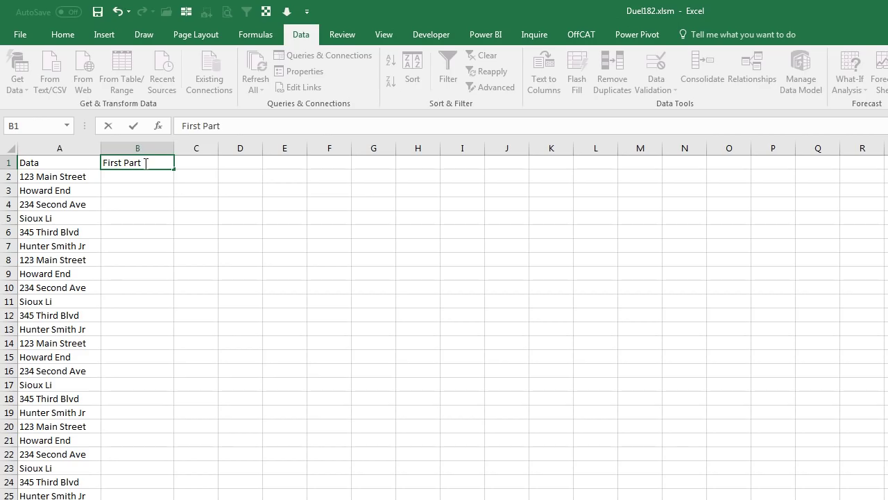
key(Tab)
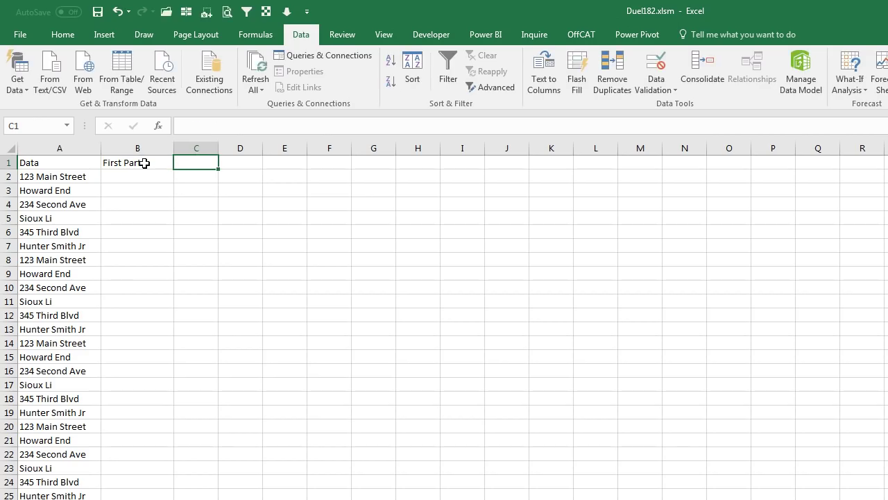
text(Second Part)
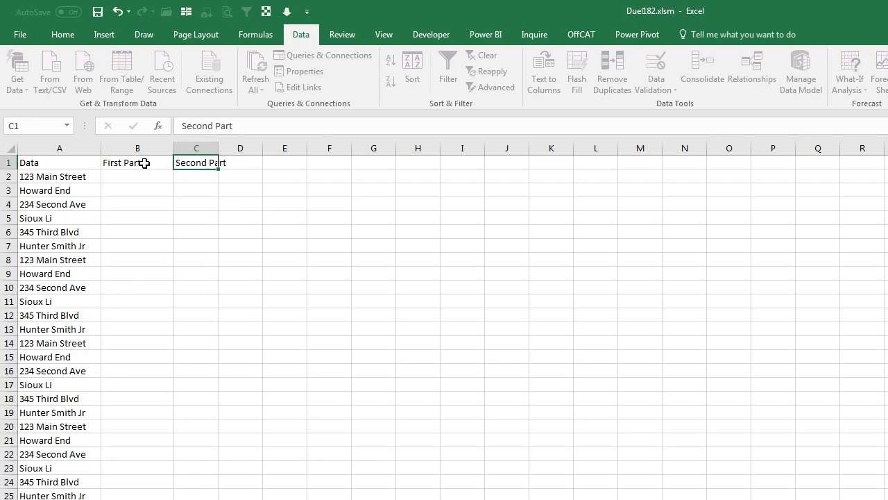
key(ctrl+Return)
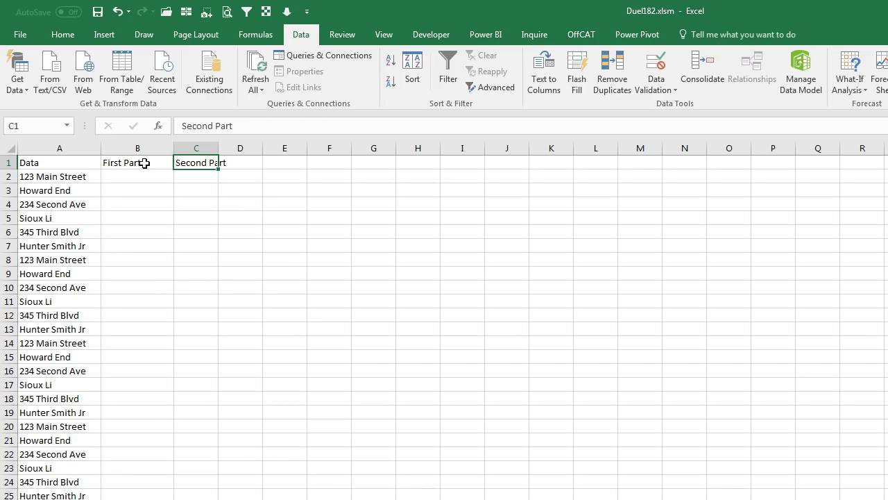
drag(218, 152, 245, 152)
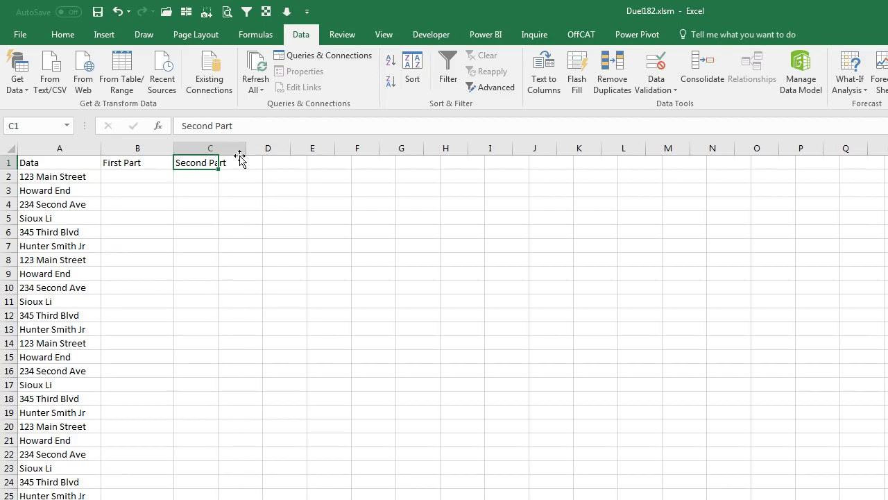
Type the examples 123 and Main Street in B2:C2, and Howard in B3.
click(132, 178)
text(123)
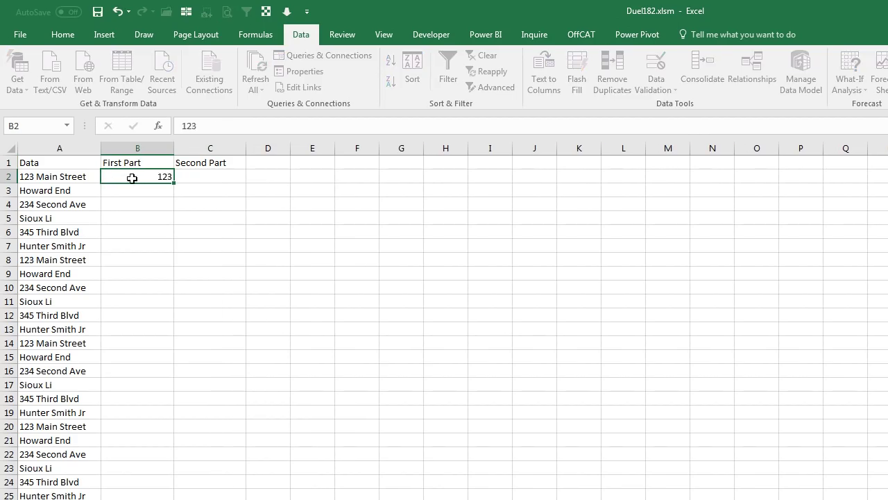
key(Return)
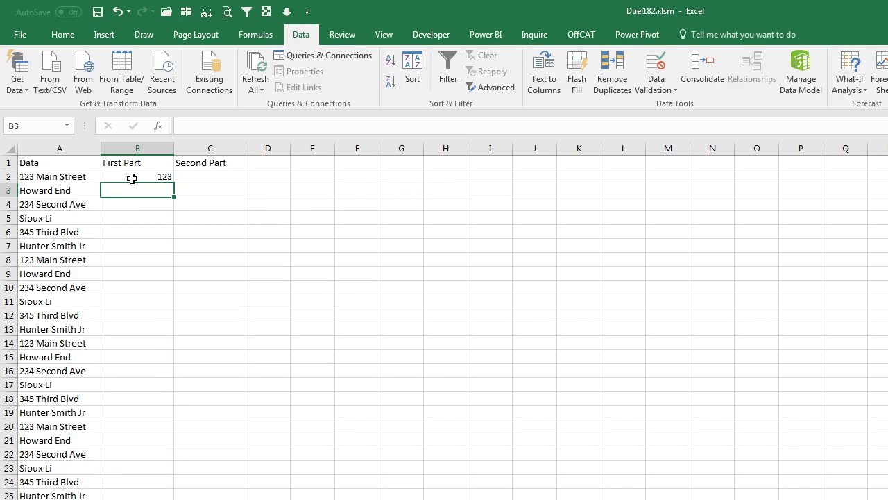
key(Up)
key(Right)
text(Main )
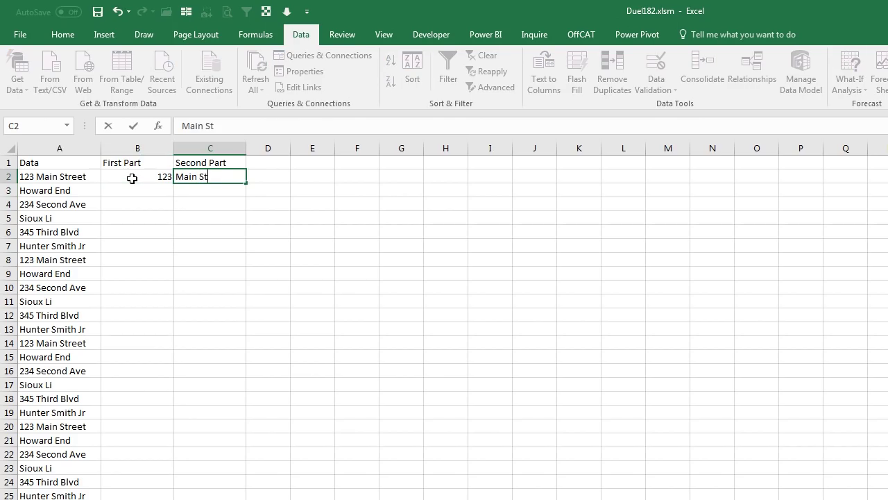
text(Street)
key(Return)
key(Left)
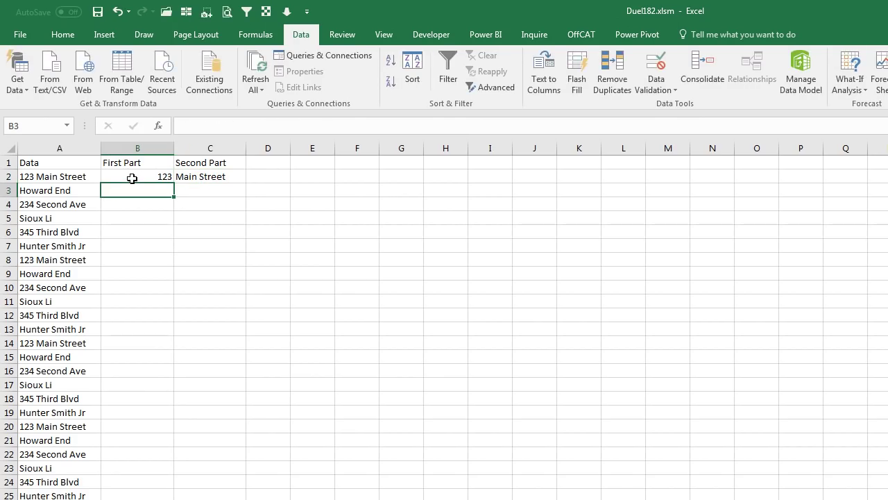
text(Howard)
key(Right)
Enter End in C3, then Flash Fill First Part and Second Part (Ctrl+E) from the examples.
text(End)
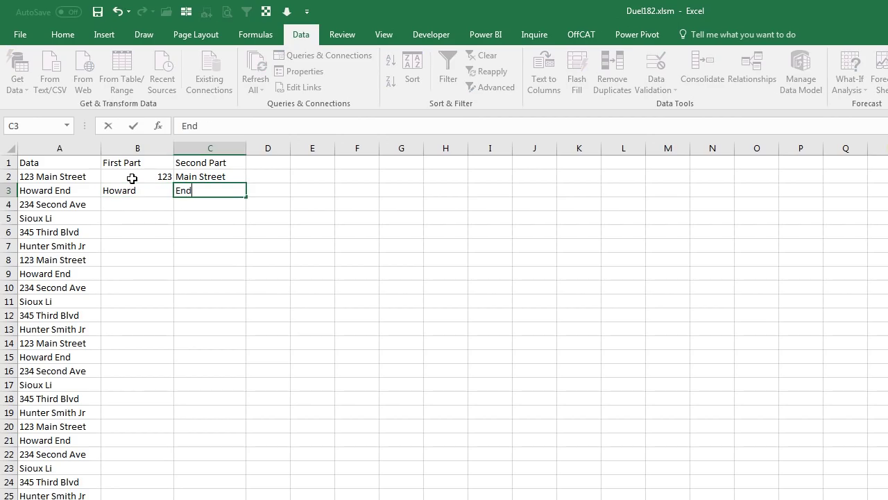
key(Return)
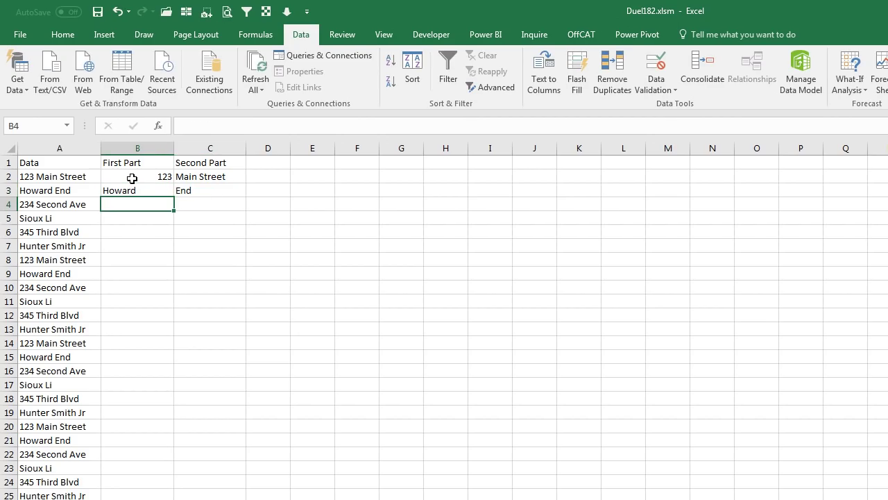
click(572, 84)
click(238, 202)
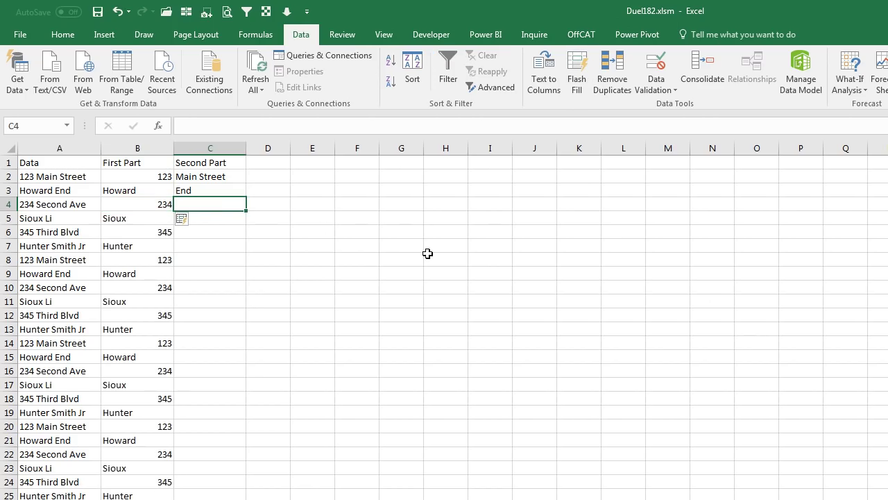
key(ctrl+e)
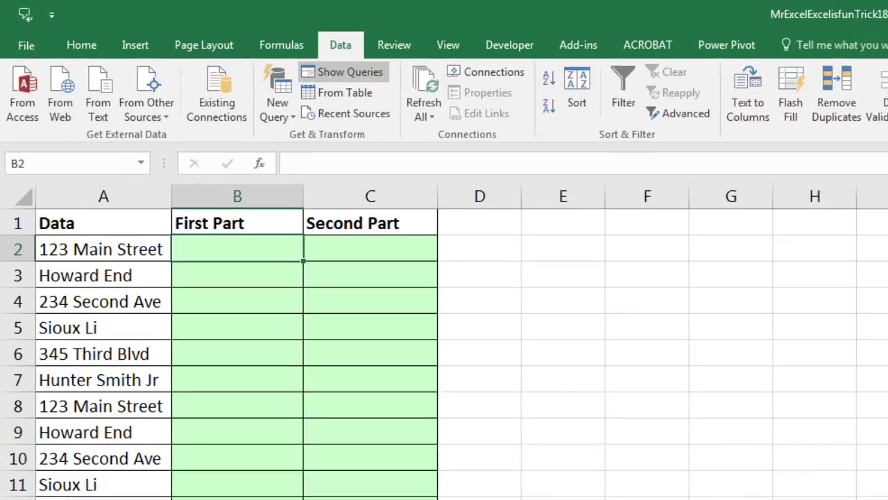
Enter =LEFT(A2,SEARCH(" ",A2)-1) in B2 and fill it down column B.
text(=lef)
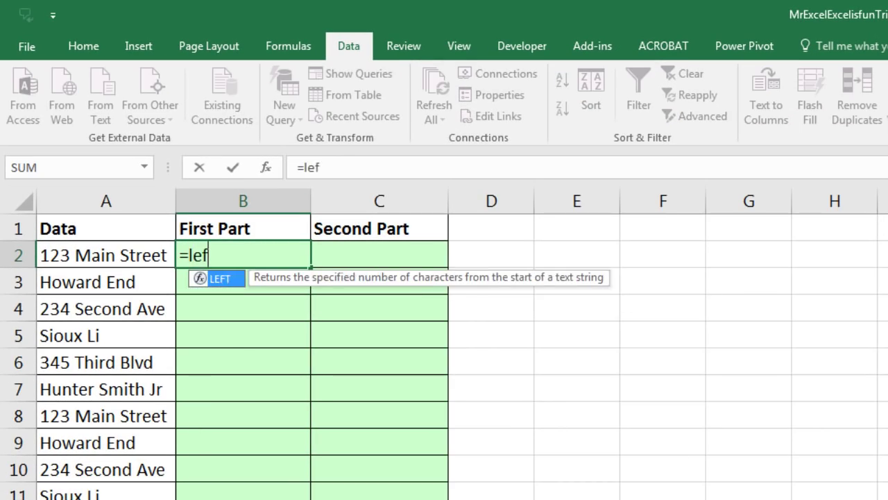
key(Tab)
key(Left)
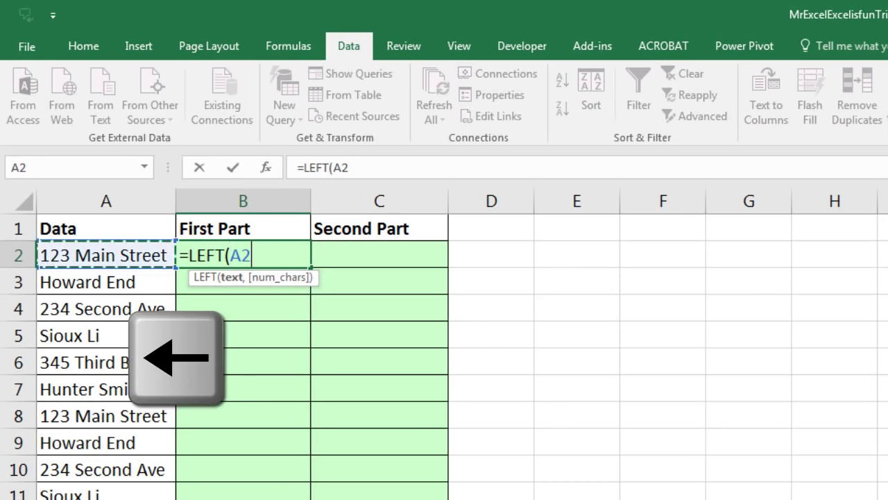
text(,)
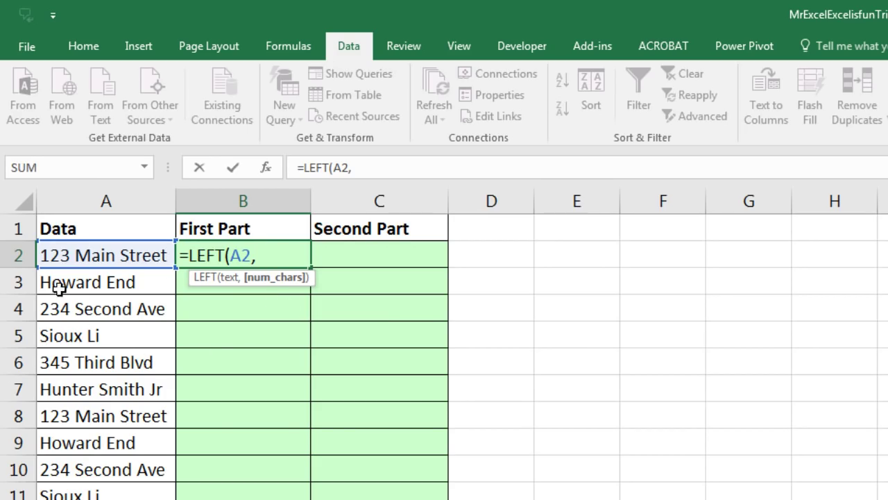
text(search()
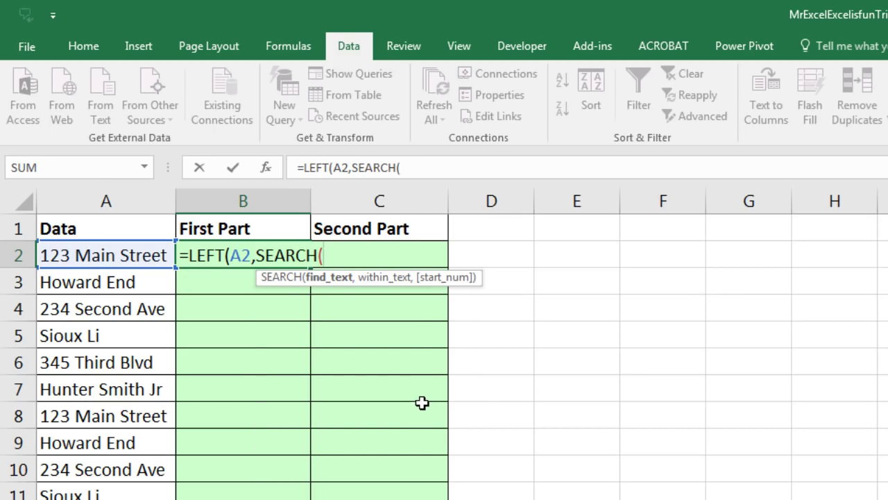
text(" ",)
key(Left)
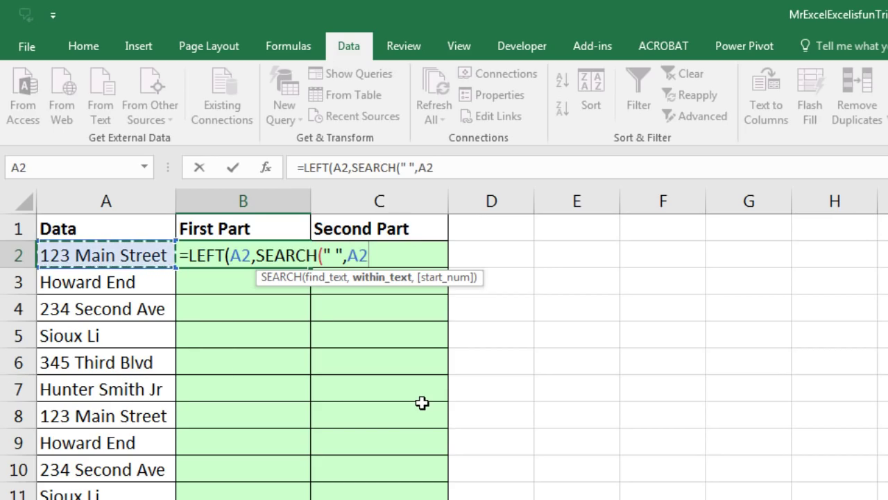
text())
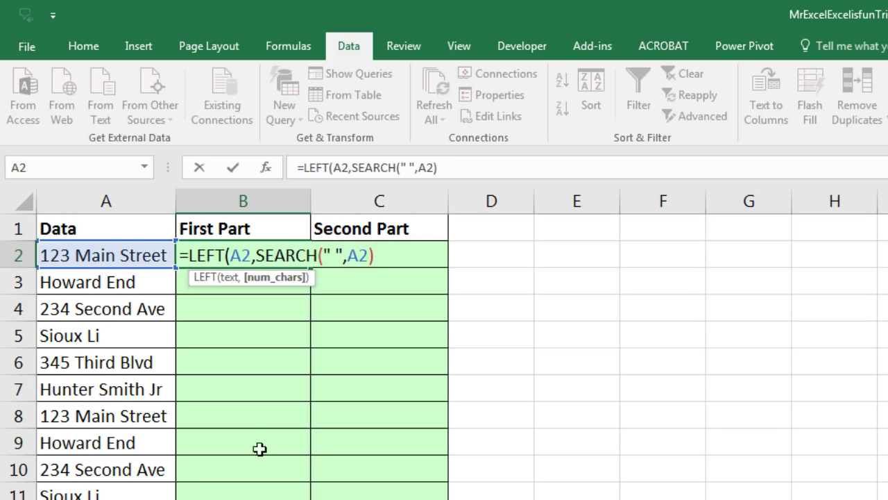
text(-1))
key(ctrl+Return)
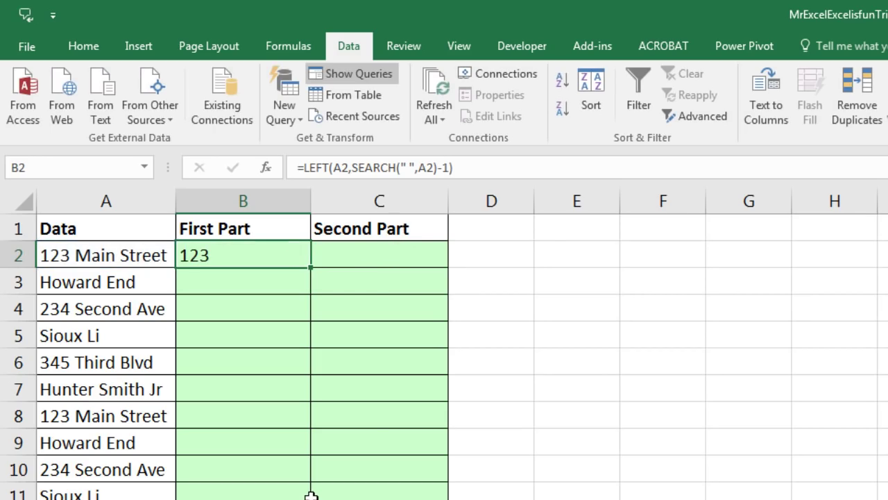
double_click(313, 268)
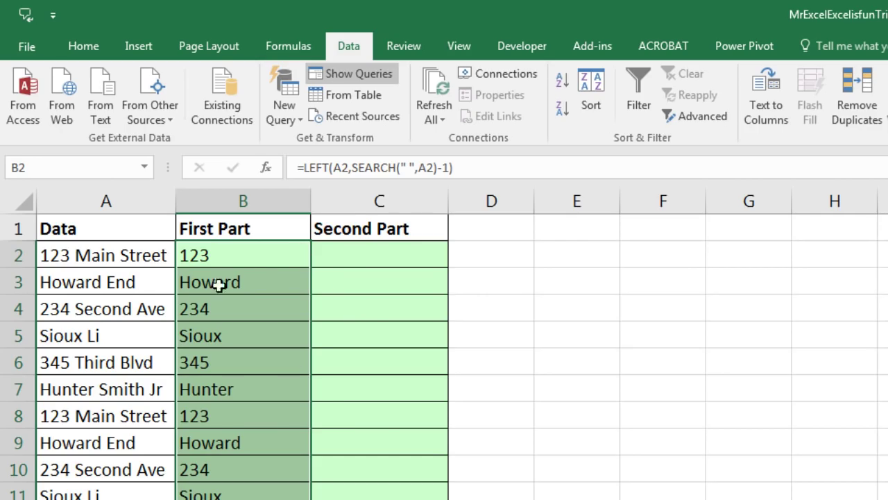
Enter =SUBSTITUTE(A2,B2&" ","") in C2 and fill it down to row 25.
click(354, 255)
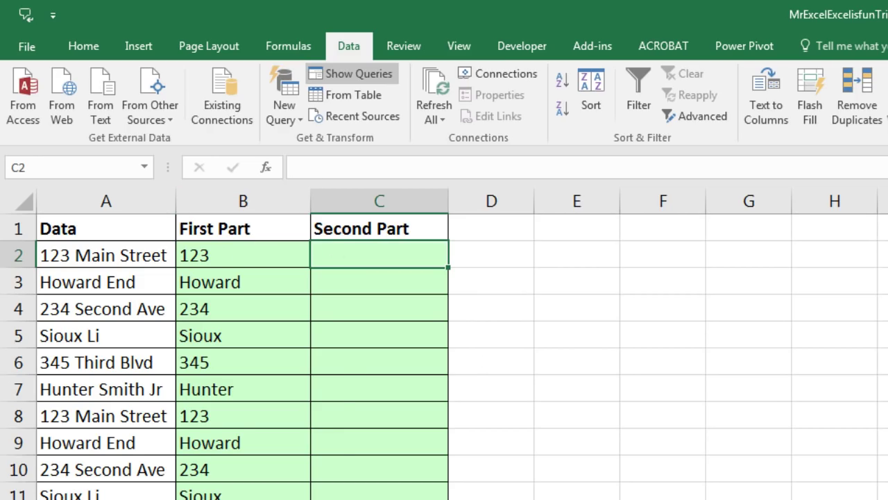
text(=su)
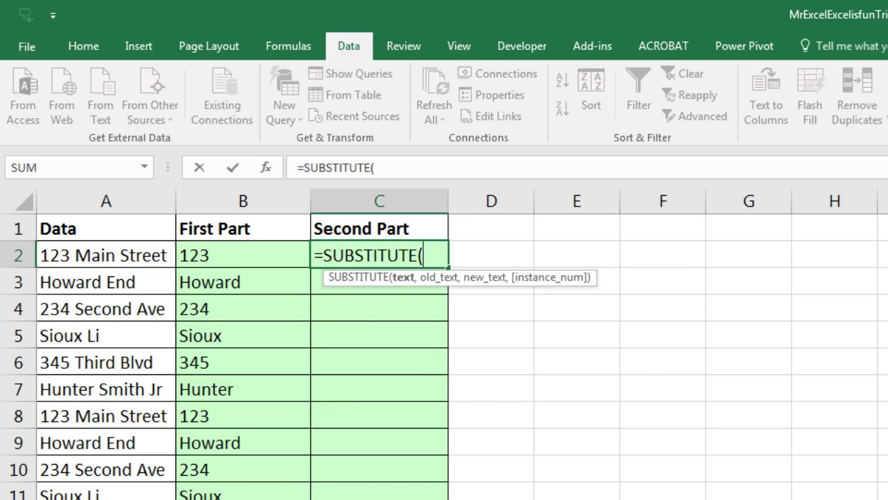
key(Left)
key(Left)
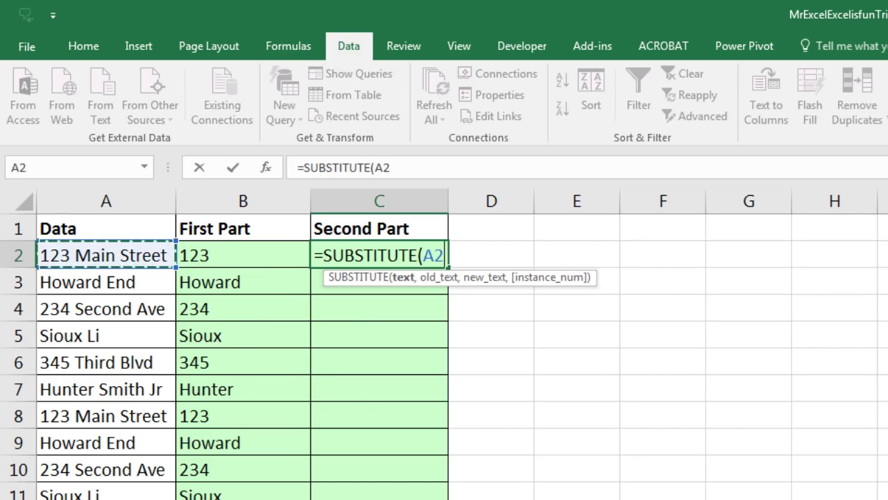
text(,)
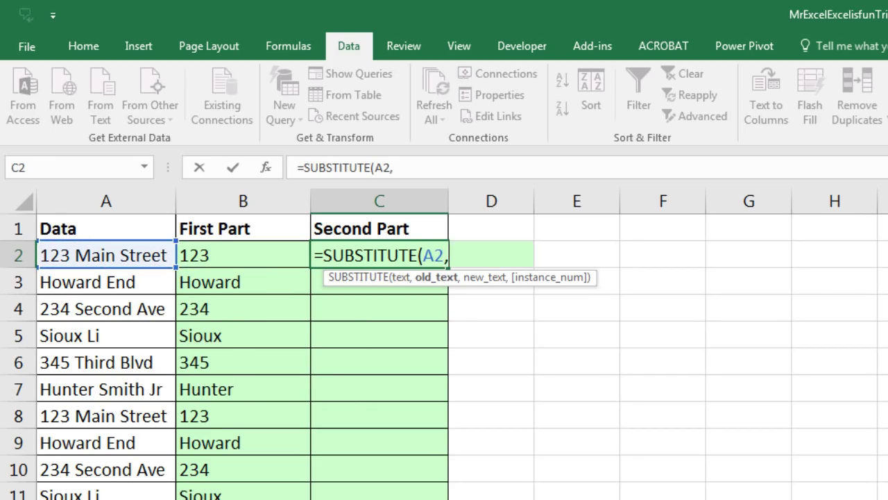
key(Left)
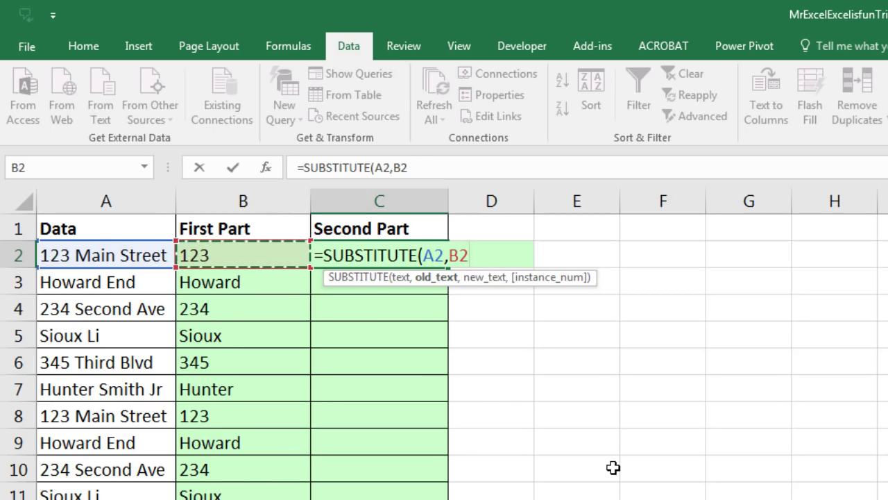
text(&" ")
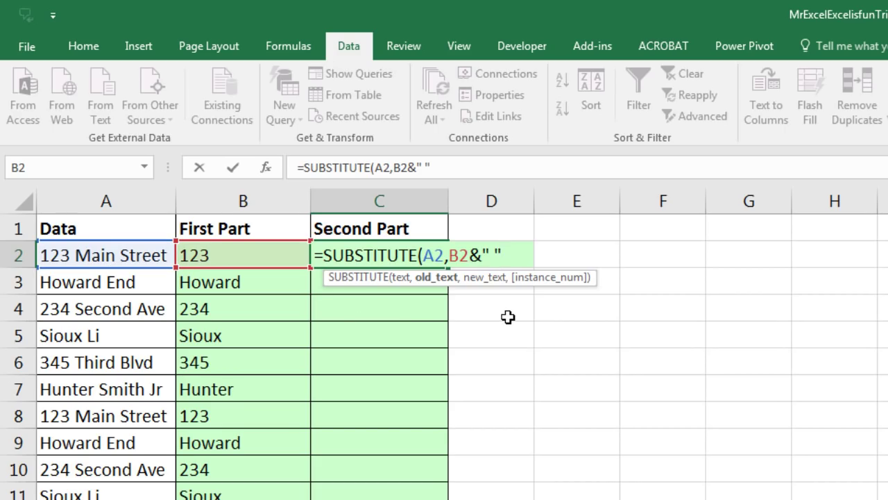
text(,)
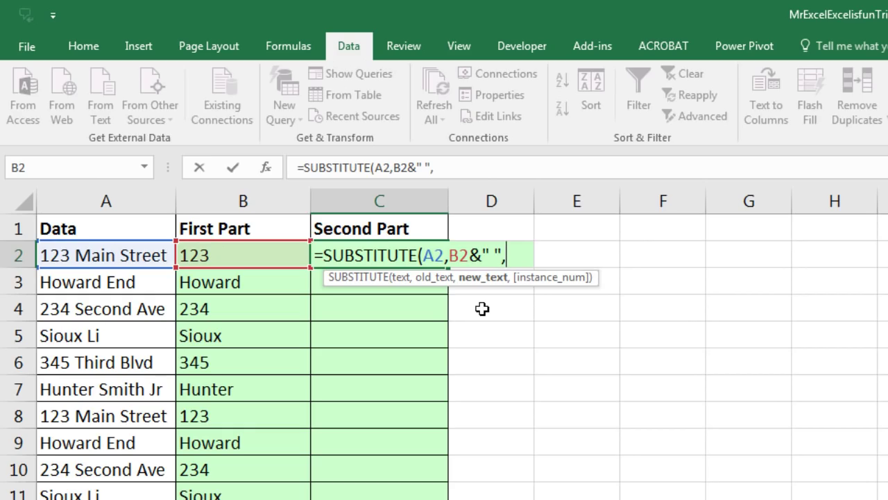
text(""))
key(ctrl+Return)
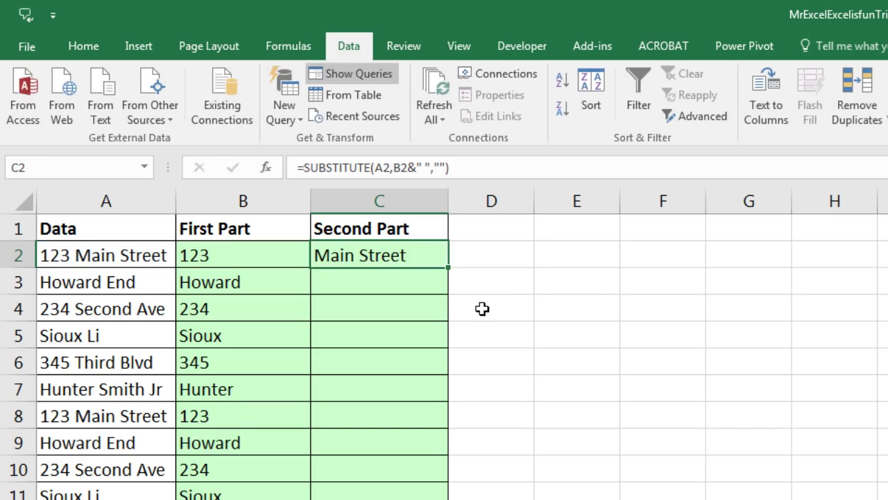
double_click(447, 265)
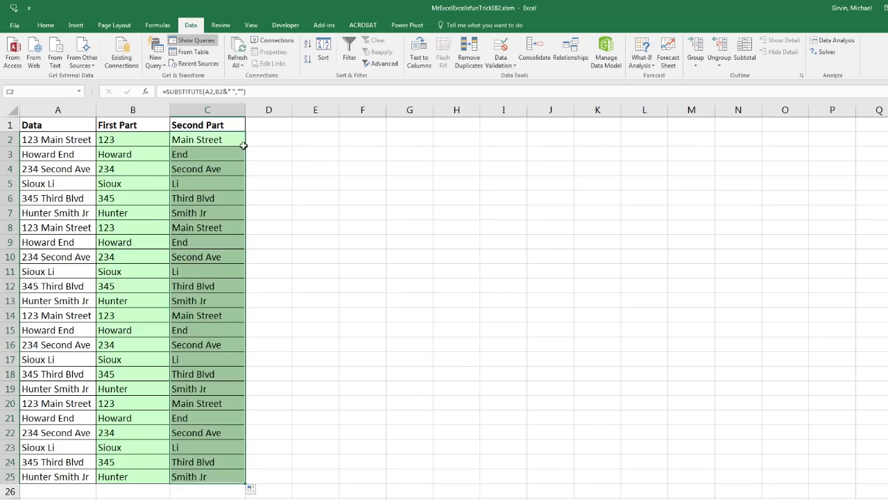
Deselect the filled Second Part range.
click(239, 146)
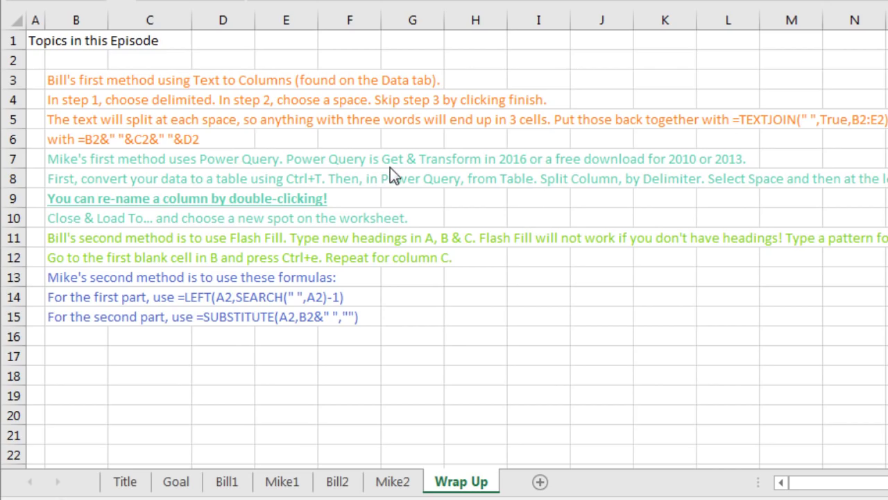
click(76, 198)
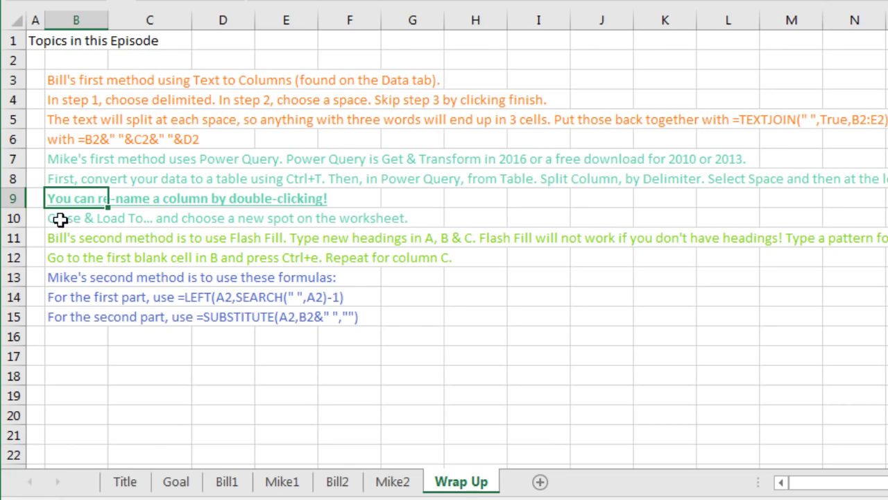
Select B16, then move up to B14 with the First Part formula note.
click(74, 336)
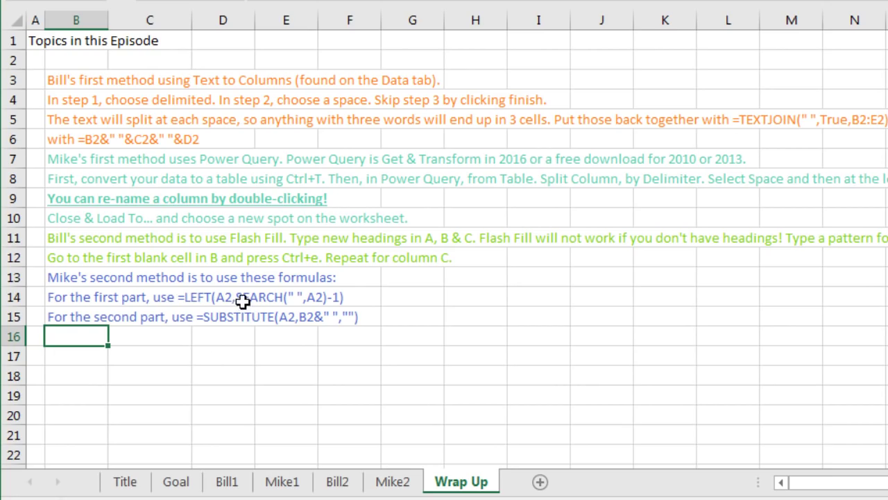
key(Up)
key(Up)
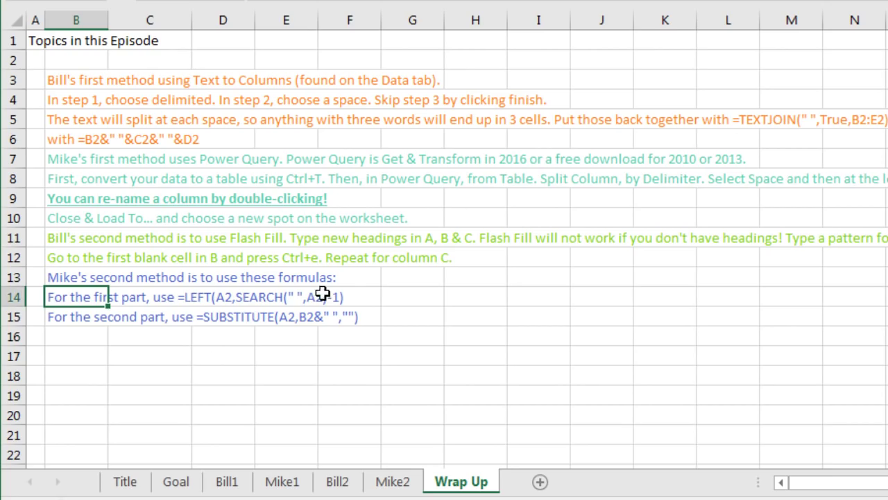